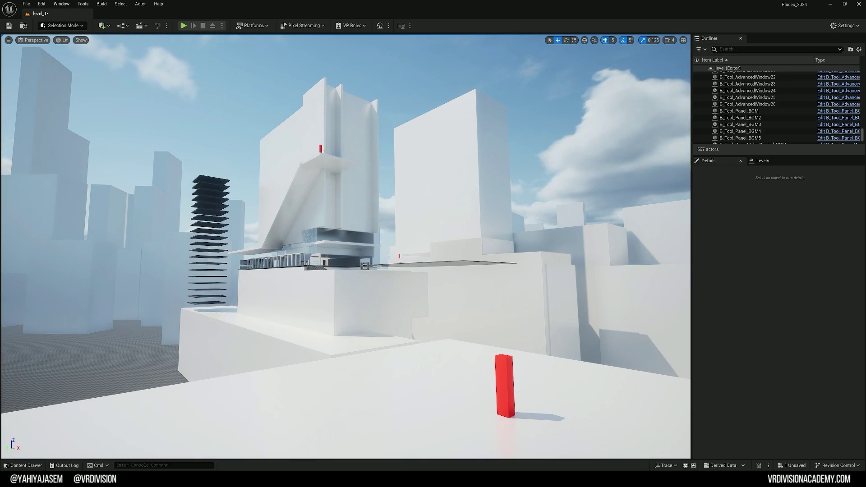
# Step: Look around the white city blockout and switch the editor to Modeling mode
pyautogui.press('w')
pyautogui.moveTo(346, 247); pyautogui.dragTo(324, 270, button='right')
pyautogui.press('w')
pyautogui.press('w')
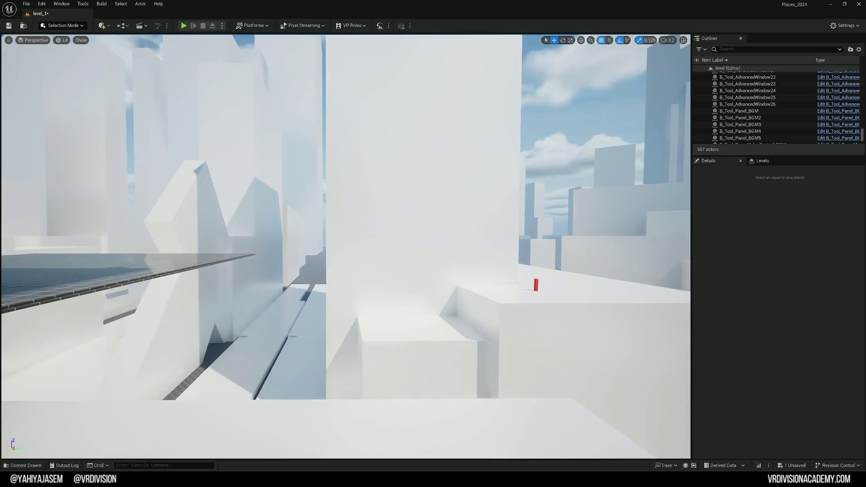
pyautogui.moveTo(381, 185); pyautogui.dragTo(356, 193, button='right')
pyautogui.hotkey('shift', '5')
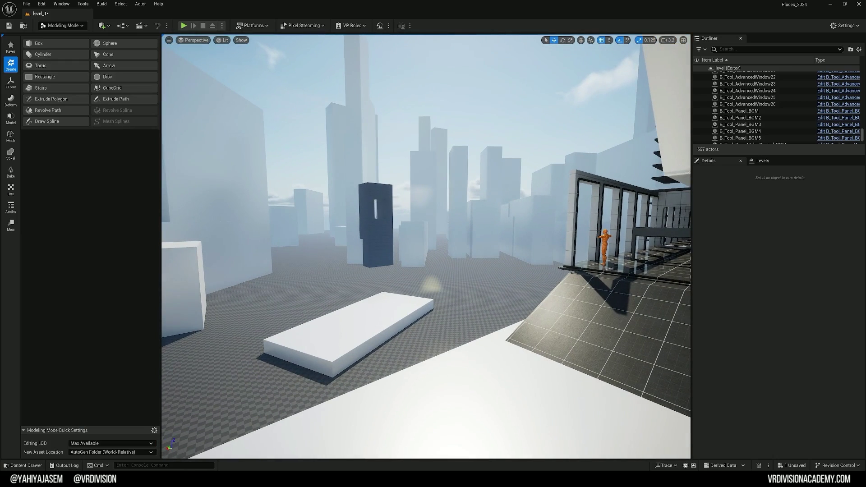
# Step: Focus on the dark tiled tower with the window opening and inspect its facade from several sides
pyautogui.click(375, 205)
pyautogui.press('f')
pyautogui.keyDown('alt'); pyautogui.moveTo(352, 204); pyautogui.dragTo(428, 204); pyautogui.keyUp('alt')
pyautogui.scroll(-6, 352, 204)
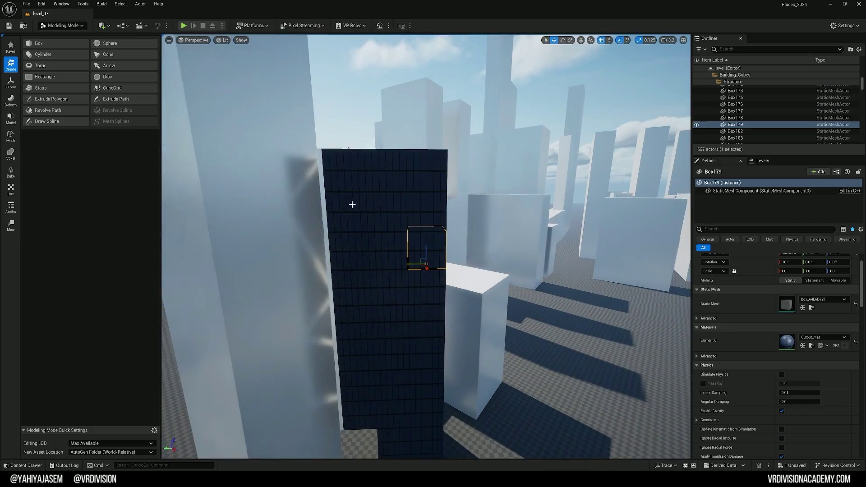
pyautogui.keyDown('alt'); pyautogui.moveTo(497, 361); pyautogui.dragTo(521, 375); pyautogui.keyUp('alt')
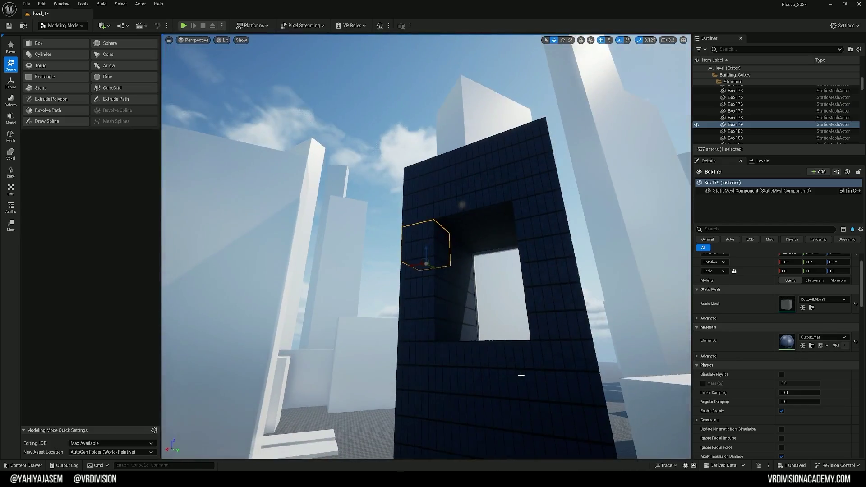
# Step: Locate the dark block's Output_Mat material among the project assets and open the TG_Facade texture graph
pyautogui.click(811, 346)
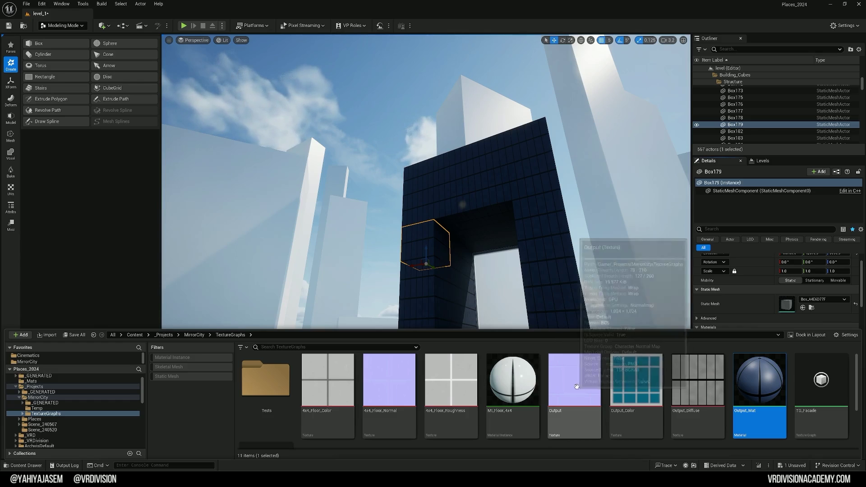
pyautogui.moveTo(648, 376)
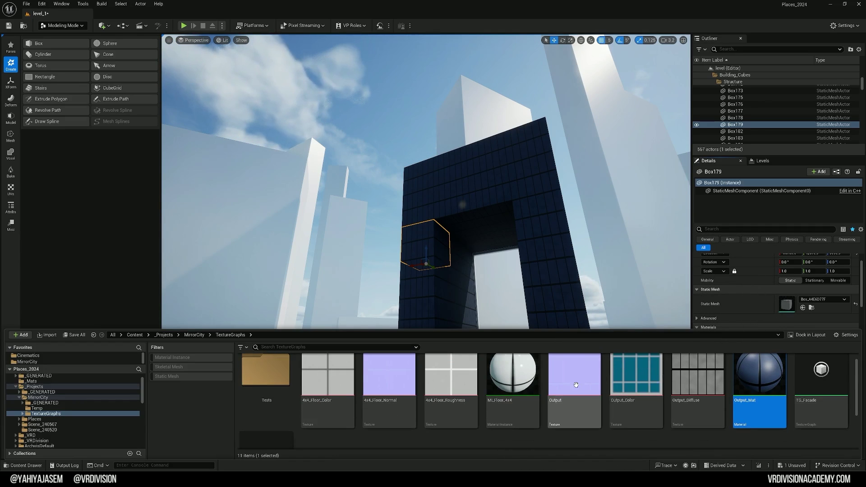
pyautogui.scroll(-2, 722, 379)
pyautogui.click(803, 369)
pyautogui.doubleClick(803, 369)
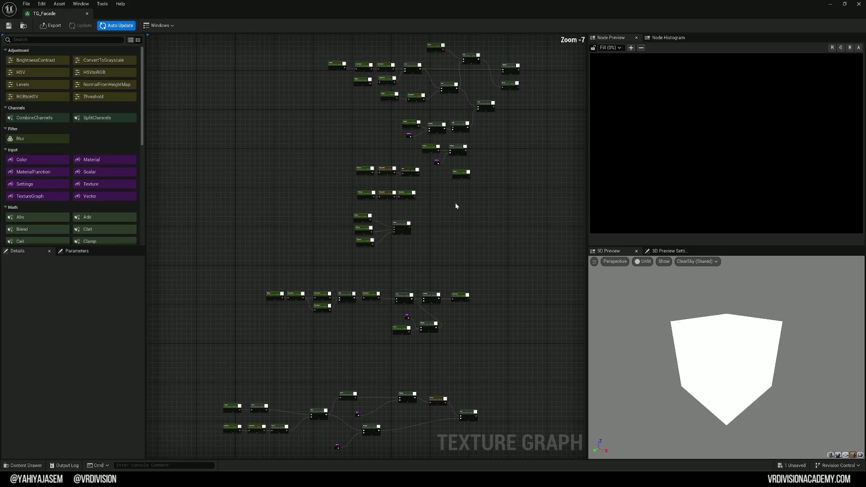
# Step: Preview the outputs of the Blur, Multiply and Add nodes in the facade texture graph
pyautogui.scroll(4, 443, 199)
pyautogui.moveTo(428, 193); pyautogui.dragTo(428, 319, button='right')
pyautogui.click(366, 242)
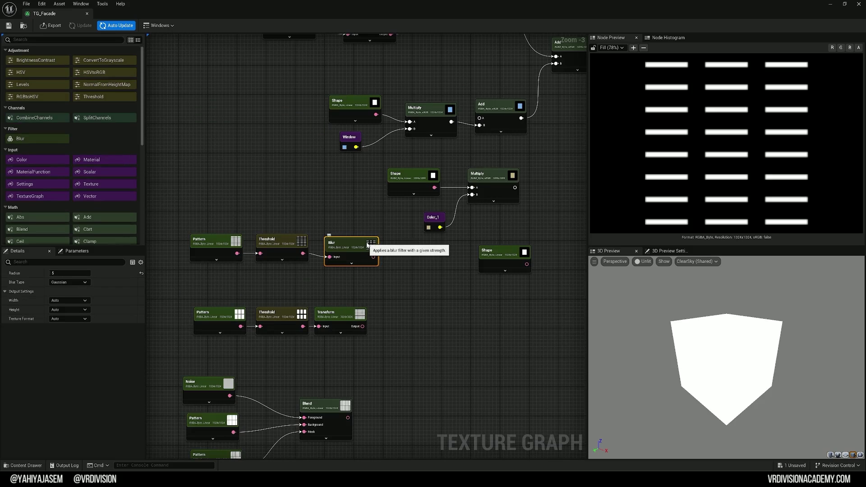
pyautogui.moveTo(391, 219); pyautogui.dragTo(310, 290, button='right')
pyautogui.click(432, 249)
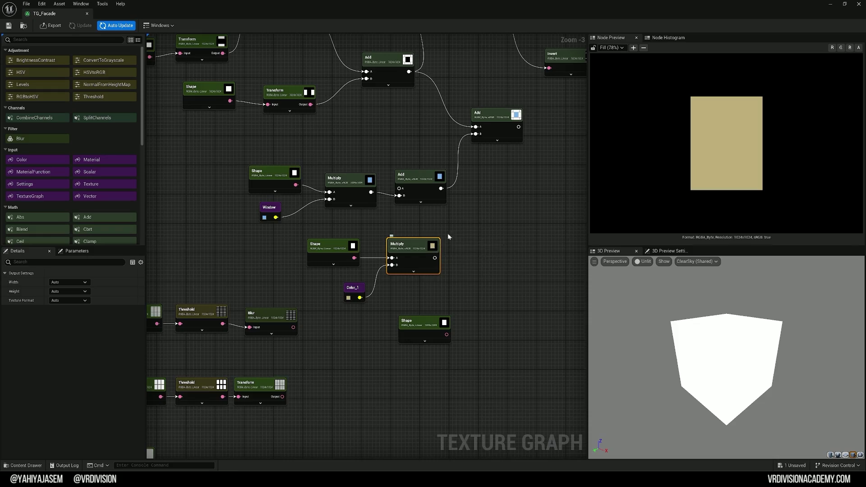
pyautogui.moveTo(448, 234); pyautogui.dragTo(402, 276, button='right')
pyautogui.click(448, 175)
pyautogui.scroll(4, 469, 218)
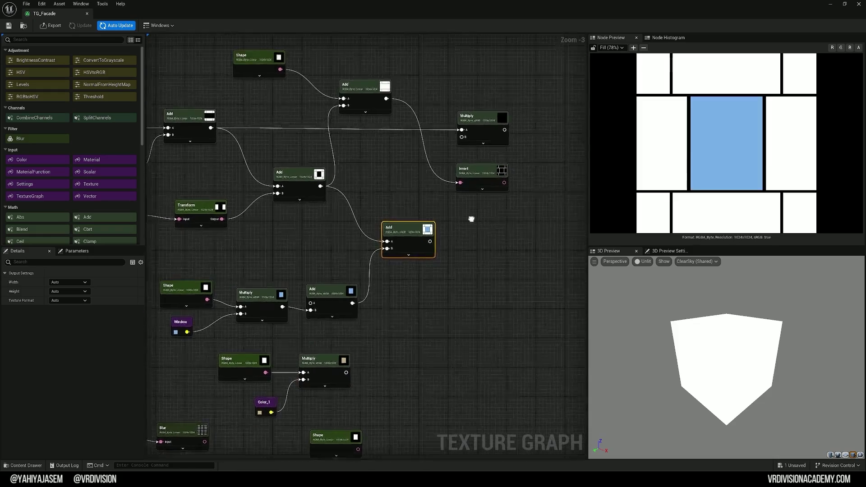
pyautogui.moveTo(368, 367); pyautogui.dragTo(483, 353, button='right')
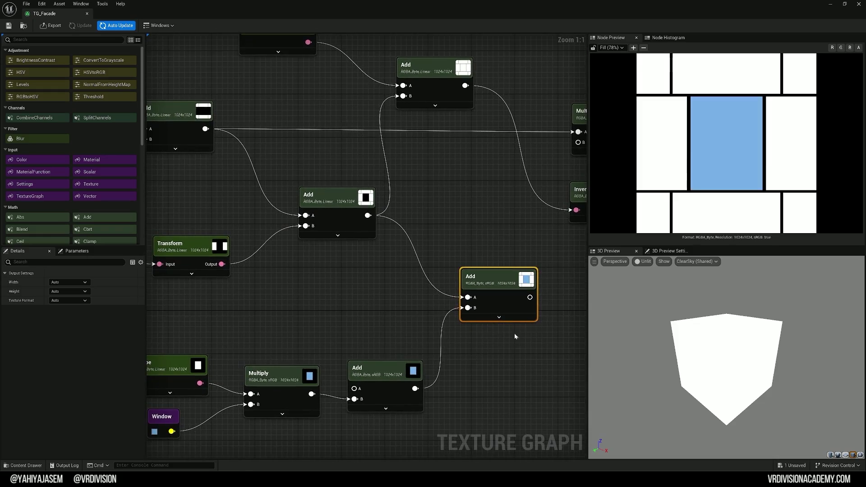
pyautogui.moveTo(445, 249); pyautogui.dragTo(401, 257, button='right')
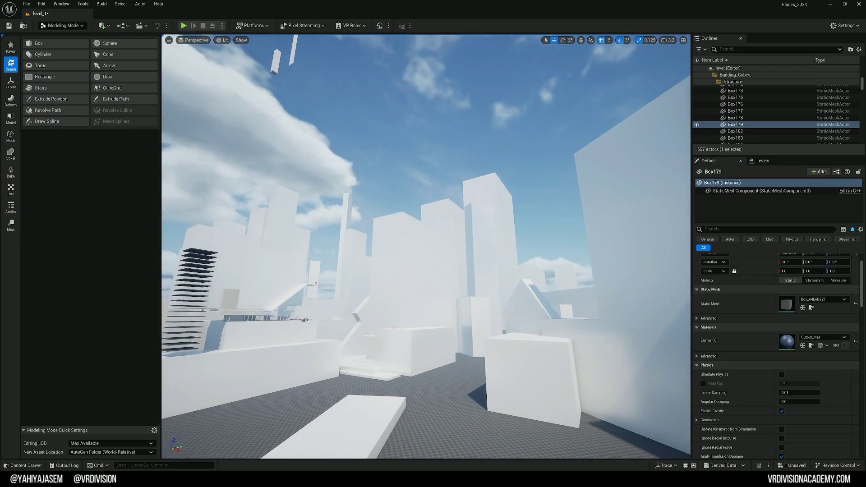
# Step: Inspect the main building's entrance area, select its tiled floor slab and view the available editor modes
pyautogui.press('w')
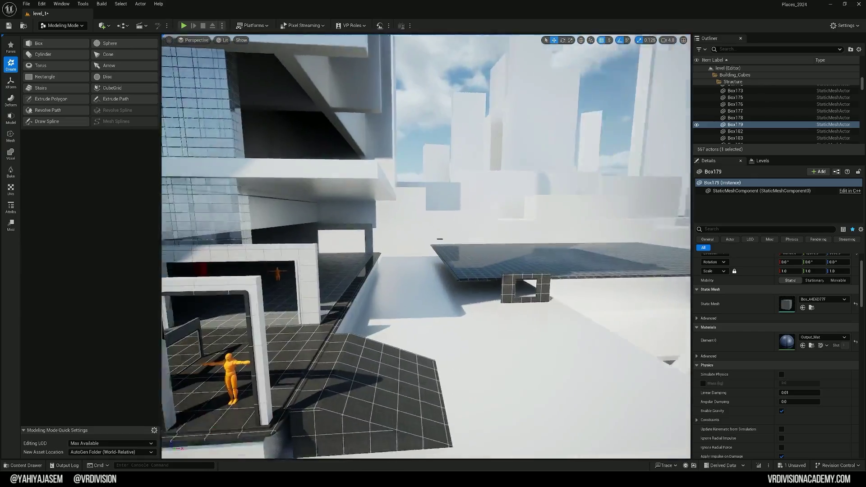
pyautogui.moveTo(399, 222); pyautogui.dragTo(316, 235, button='right')
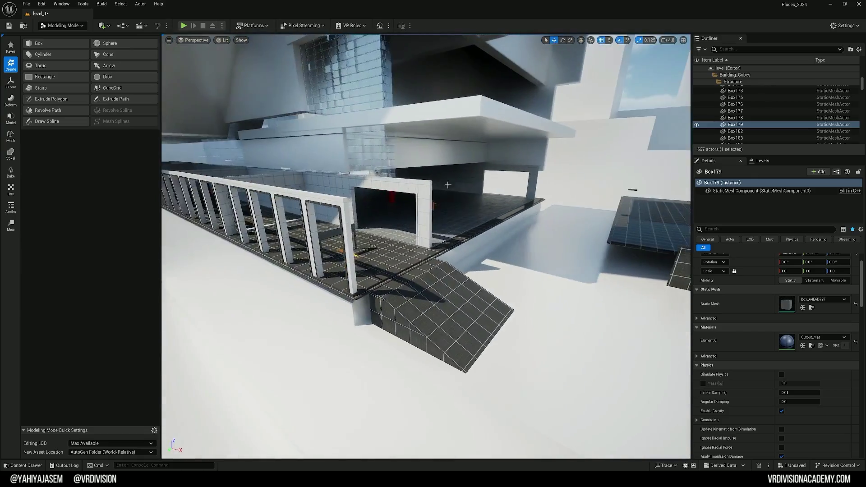
pyautogui.click(408, 253)
pyautogui.moveTo(409, 253); pyautogui.dragTo(365, 232, button='right')
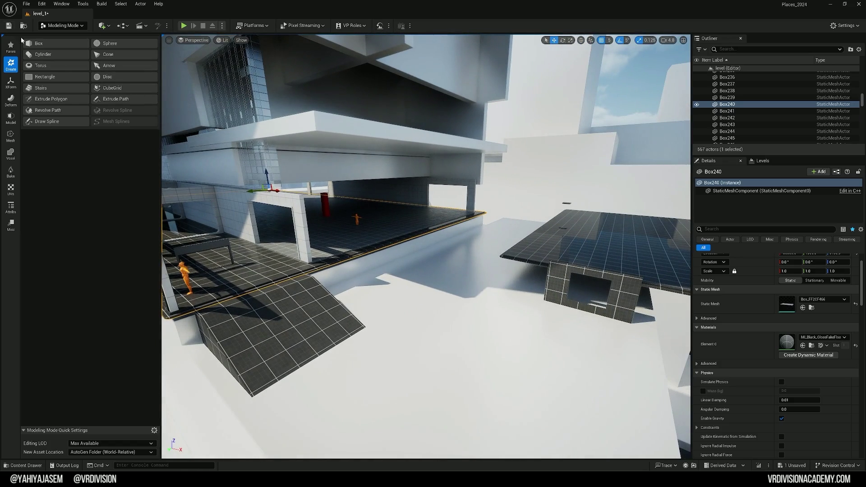
pyautogui.click(63, 26)
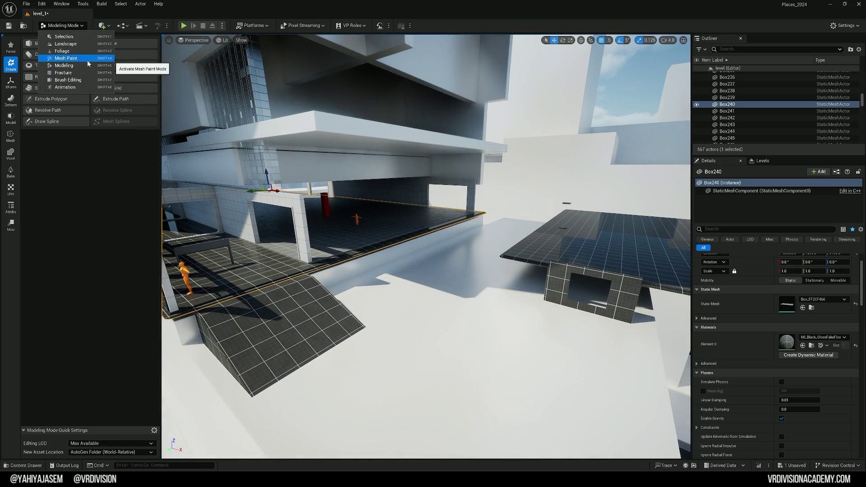
# Step: Create a static mesh box on the open checkered ground beside the low white slab
pyautogui.click(29, 43)
pyautogui.moveTo(304, 101); pyautogui.dragTo(376, 223, button='right')
pyautogui.click(385, 239)
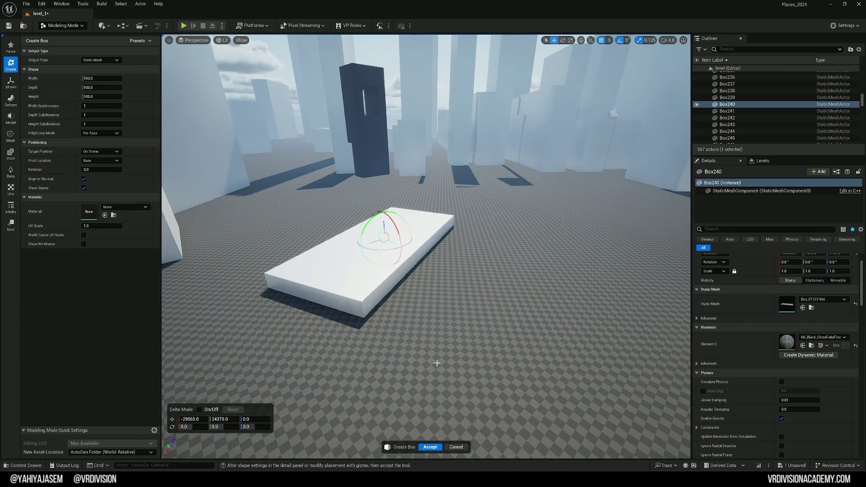
pyautogui.press('f')
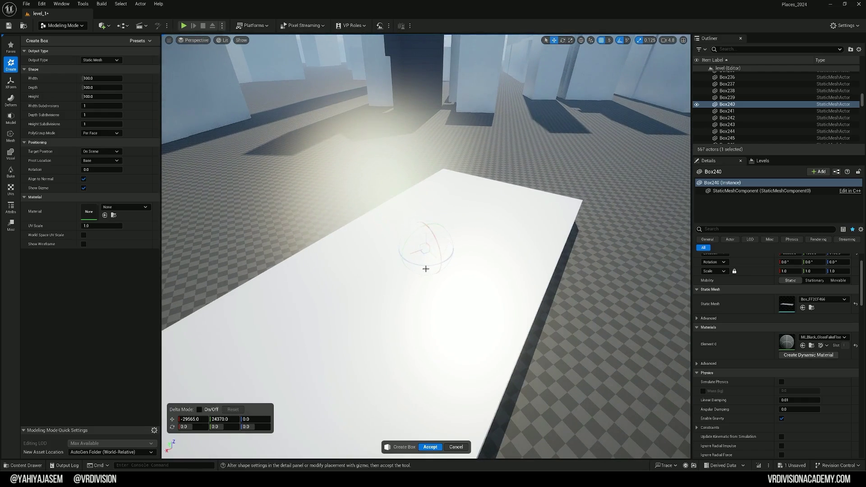
pyautogui.moveTo(643, 225); pyautogui.dragTo(647, 224)
pyautogui.press('f')
pyautogui.scroll(-2, 633, 291)
pyautogui.scroll(2, 635, 288)
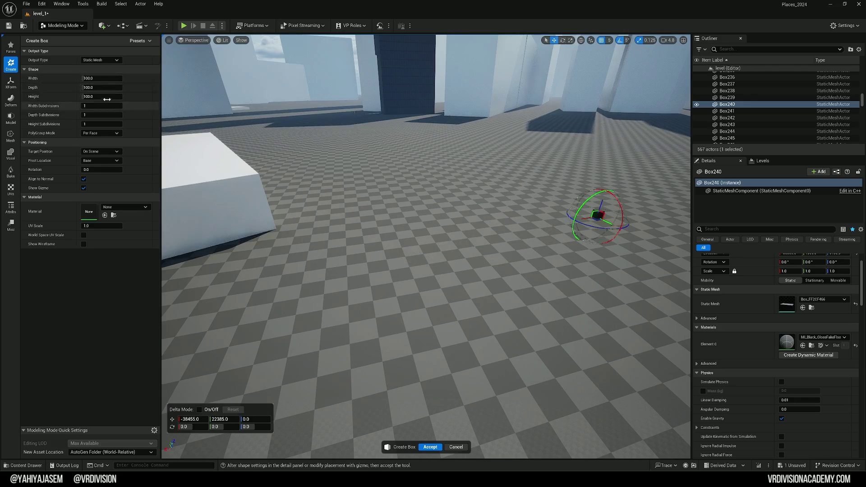
pyautogui.press('f')
pyautogui.click(431, 447)
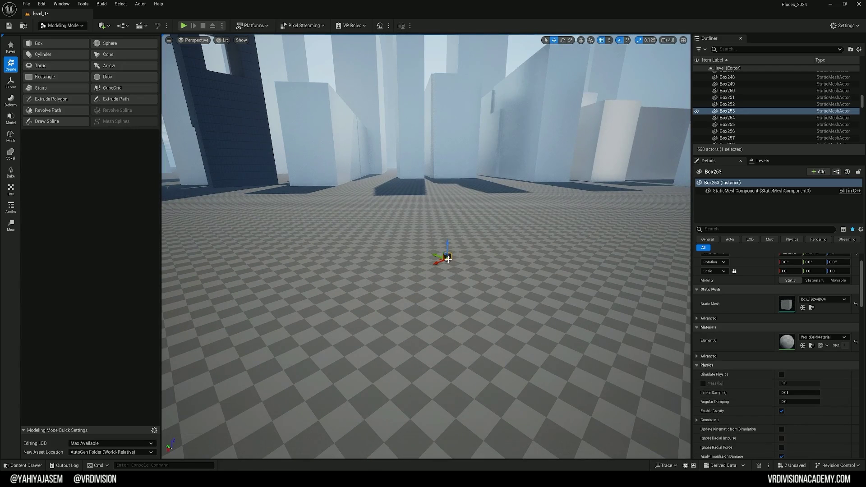
# Step: Enlarge the new box with PolyGroup Edit by pulling its side faces outward to form a wider tower base
pyautogui.click(11, 117)
pyautogui.click(45, 43)
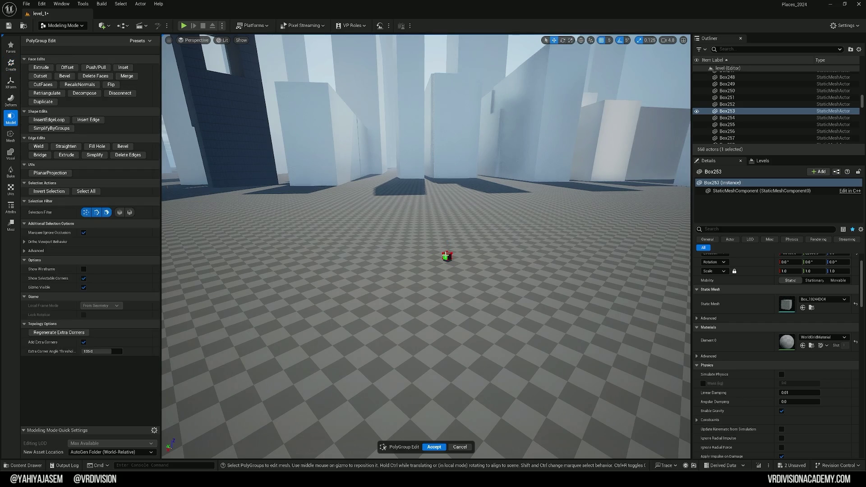
pyautogui.click(445, 255)
pyautogui.moveTo(436, 261); pyautogui.dragTo(336, 295)
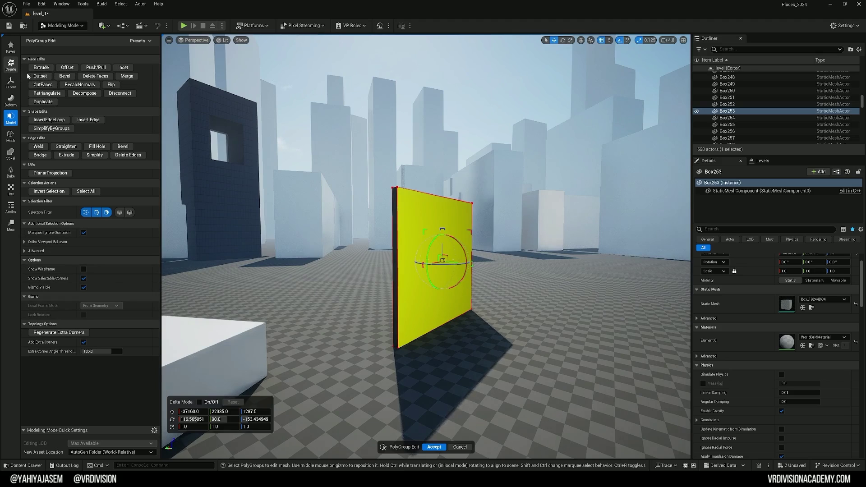
pyautogui.moveTo(456, 262); pyautogui.dragTo(526, 269)
pyautogui.moveTo(526, 269); pyautogui.dragTo(510, 320, button='right')
# Step: Raise the box's top face to a height of about 5400 and accept the PolyGroup edit
pyautogui.click(467, 233)
pyautogui.moveTo(467, 233); pyautogui.dragTo(474, 145)
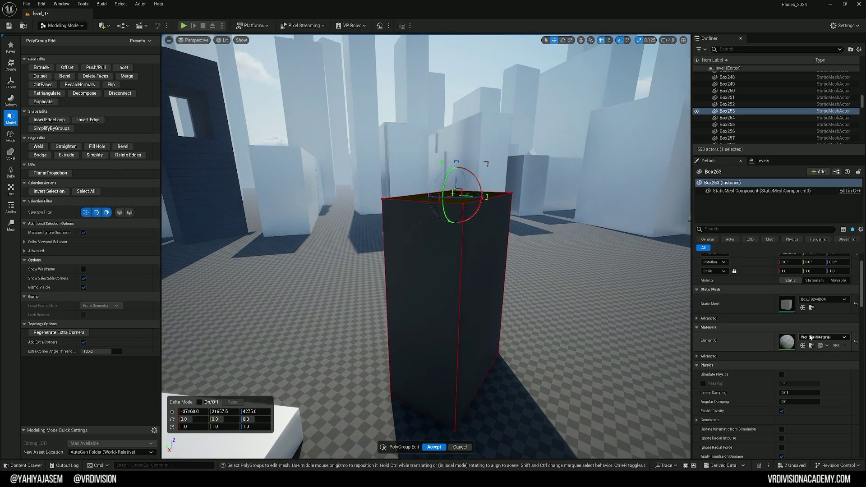
pyautogui.click(810, 338)
pyautogui.moveTo(471, 243)
pyautogui.mouseDown(button='right')
pyautogui.moveTo(505, 221)
pyautogui.moveTo(471, 244)
pyautogui.mouseUp(button='right')
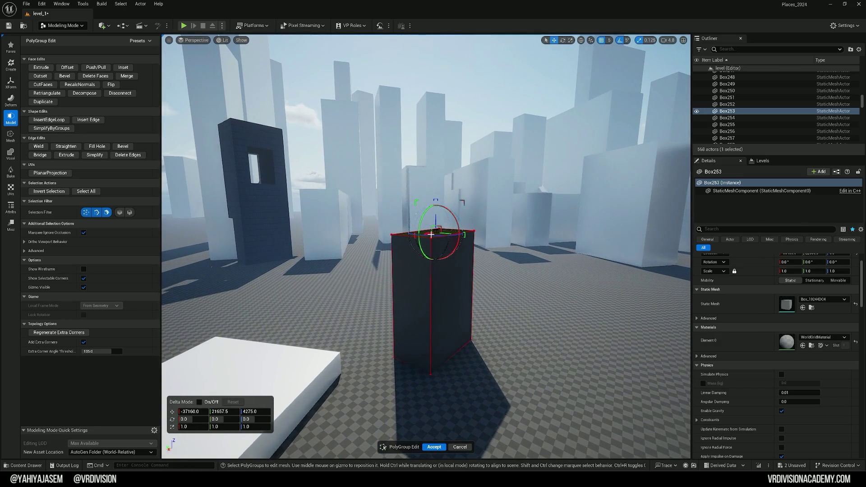
pyautogui.moveTo(434, 211); pyautogui.dragTo(434, 186)
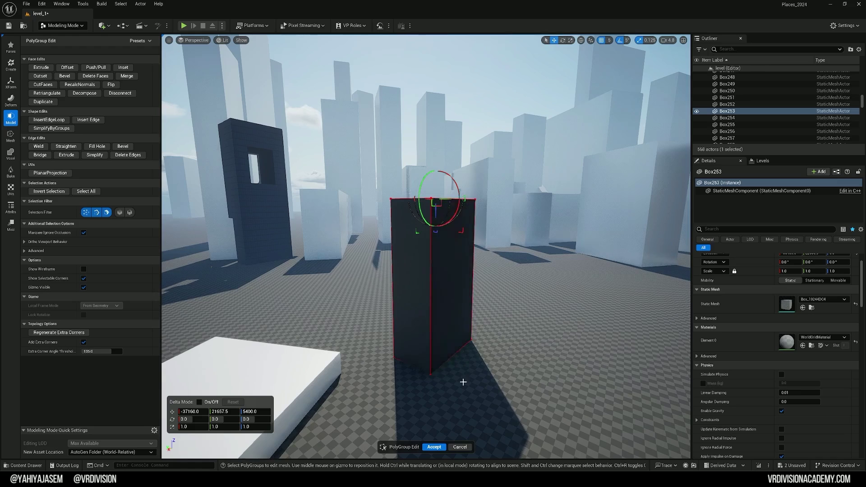
pyautogui.click(438, 446)
pyautogui.moveTo(494, 289); pyautogui.dragTo(519, 287, button='right')
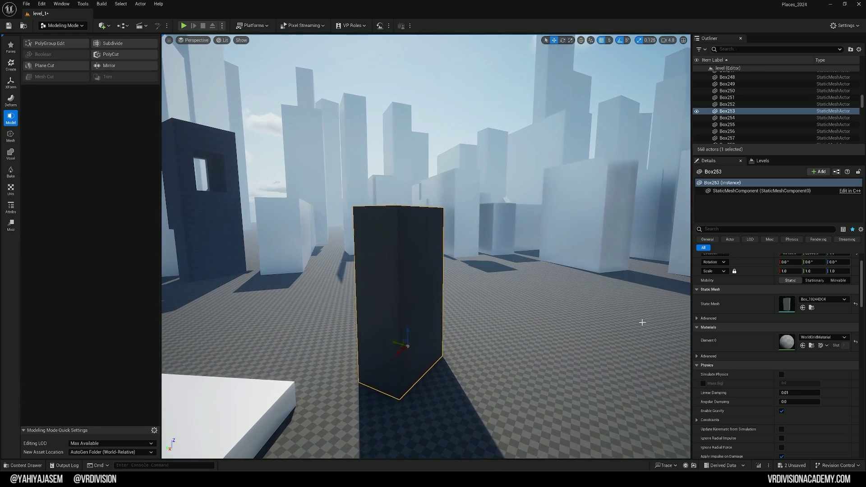
# Step: Apply the MI_WhiteMetal material from the _Mats folder to the new tower box
pyautogui.hotkey('ctrl', 'space')
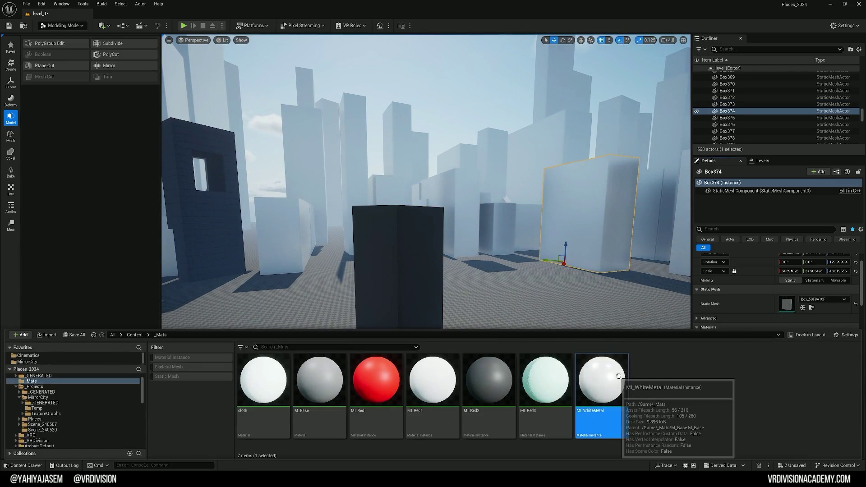
pyautogui.moveTo(603, 381); pyautogui.dragTo(427, 293)
pyautogui.press('w')
pyautogui.moveTo(427, 273); pyautogui.dragTo(424, 299, button='right')
pyautogui.scroll(2, 421, 273)
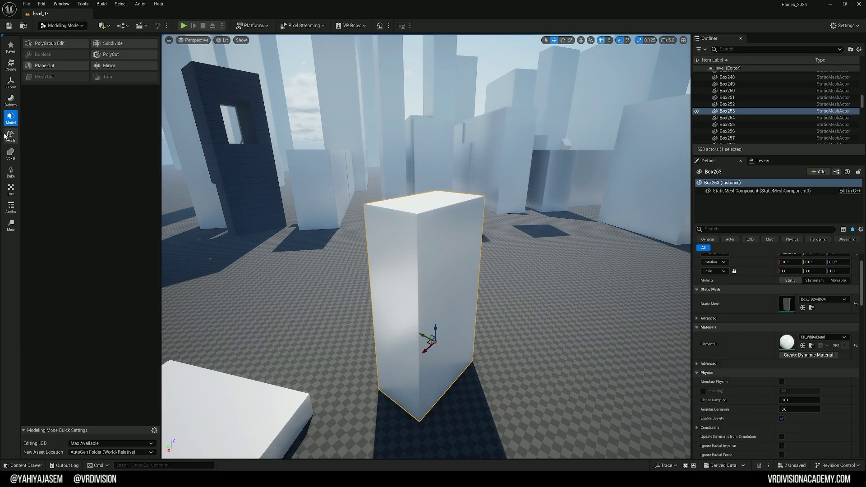
# Step: Bevel one long top edge of the white tower with PolyGroup Edit
pyautogui.click(49, 43)
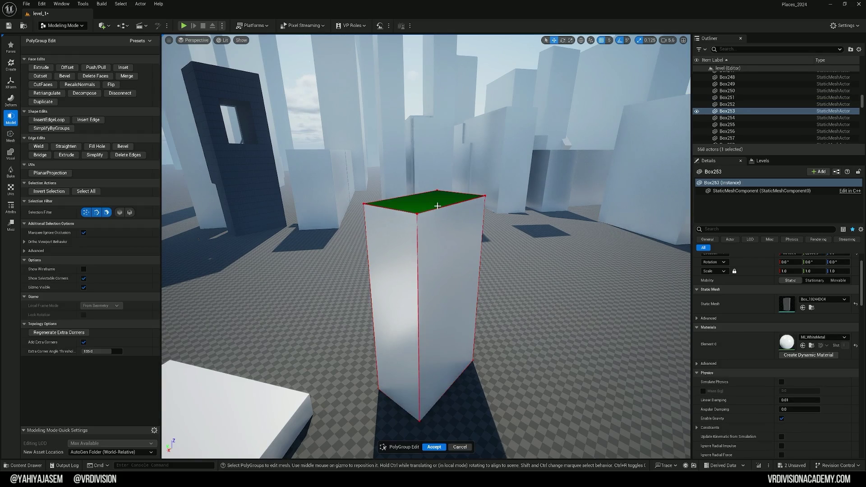
pyautogui.click(430, 209)
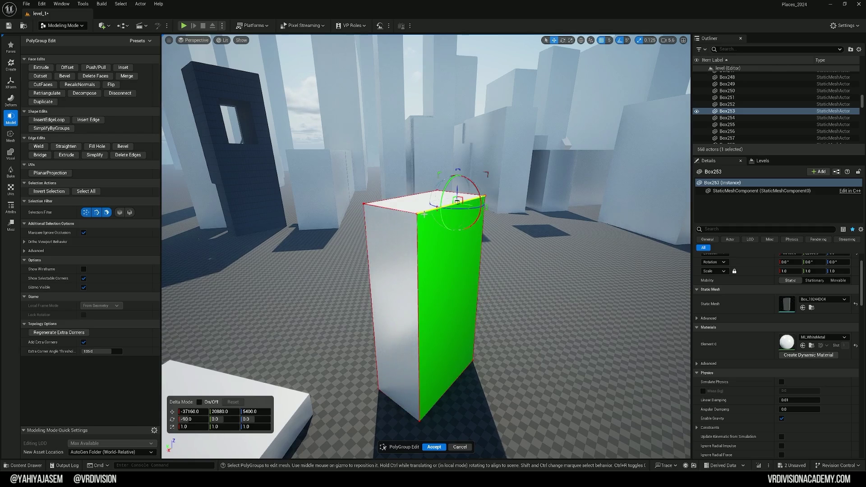
pyautogui.click(123, 148)
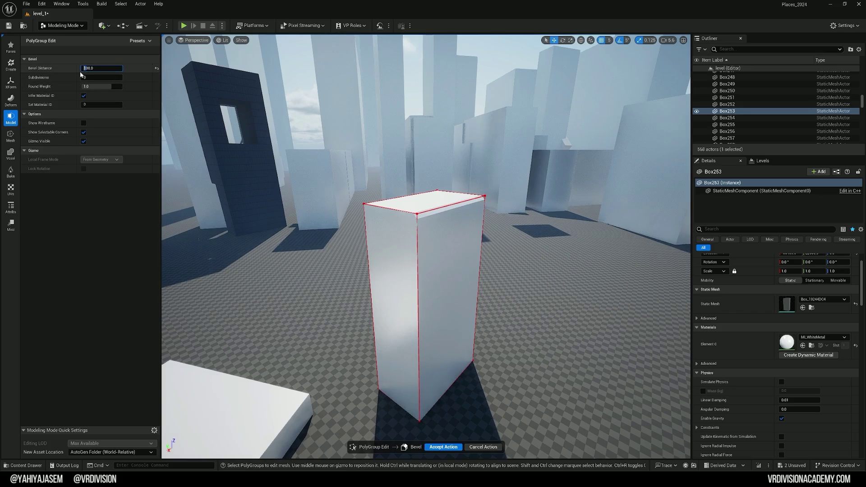
pyautogui.press('Return')
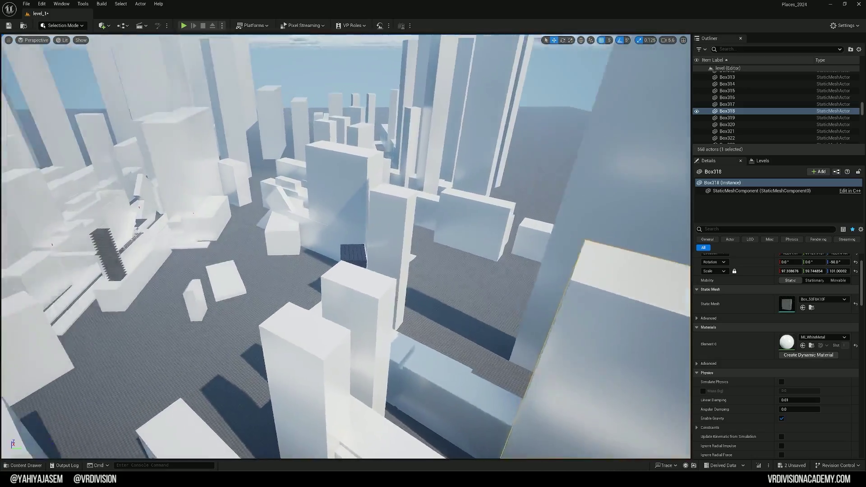
# Step: Survey the city blockout from above, select the large foreground block and switch back to Modeling mode
pyautogui.moveTo(300, 165); pyautogui.dragTo(273, 138, button='right')
pyautogui.scroll(2, 283, 148)
pyautogui.press('Escape')
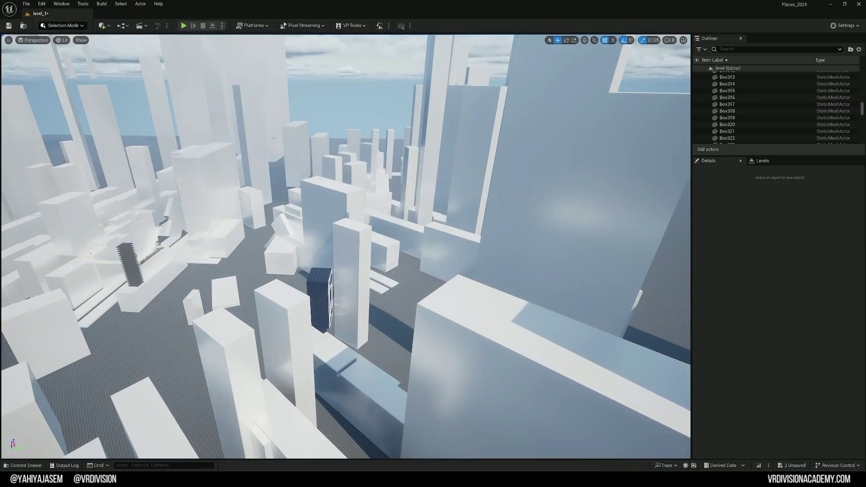
pyautogui.moveTo(405, 297); pyautogui.dragTo(320, 297, button='right')
pyautogui.moveTo(405, 297); pyautogui.dragTo(468, 299, button='right')
pyautogui.click(468, 298)
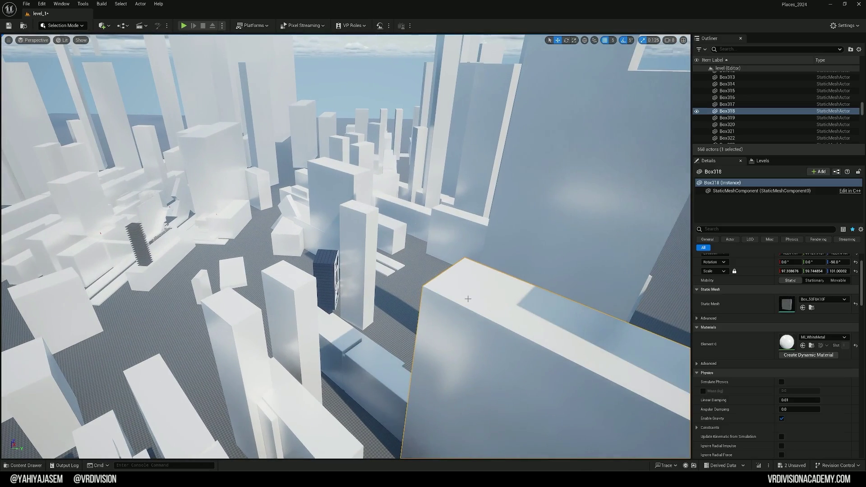
pyautogui.hotkey('shift', '2')
pyautogui.hotkey('shift', '5')
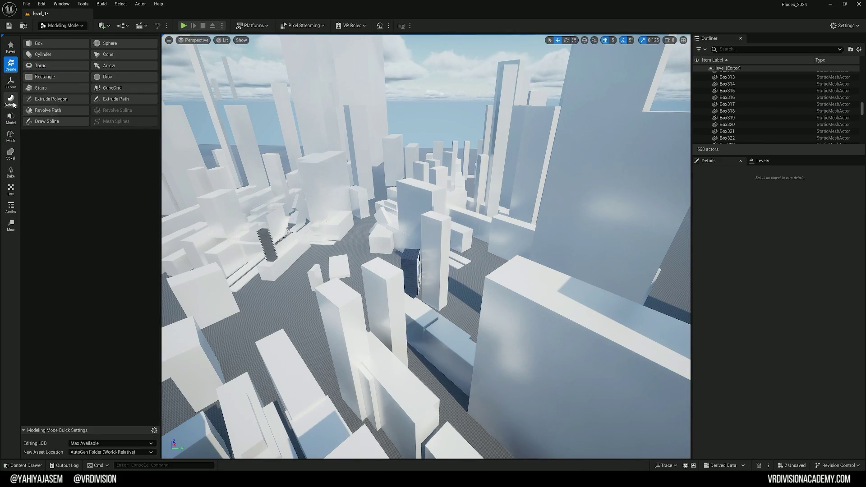
# Step: Lower one short top edge of the large foreground block with PolyGroup Edit and accept the change
pyautogui.click(11, 121)
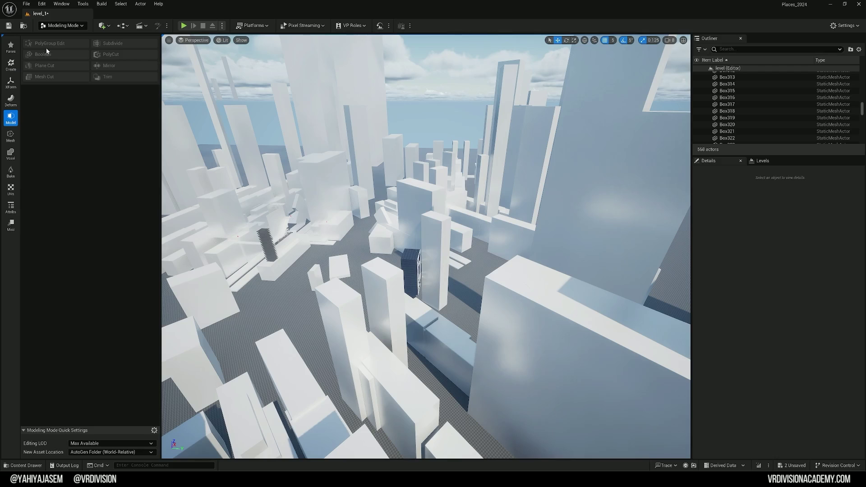
pyautogui.click(476, 268)
pyautogui.click(59, 44)
pyautogui.click(501, 266)
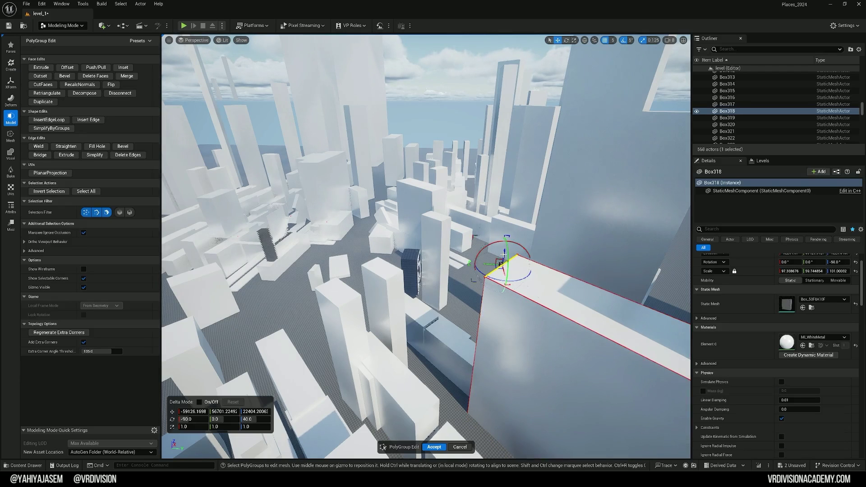
pyautogui.moveTo(504, 254); pyautogui.dragTo(494, 319)
pyautogui.click(439, 447)
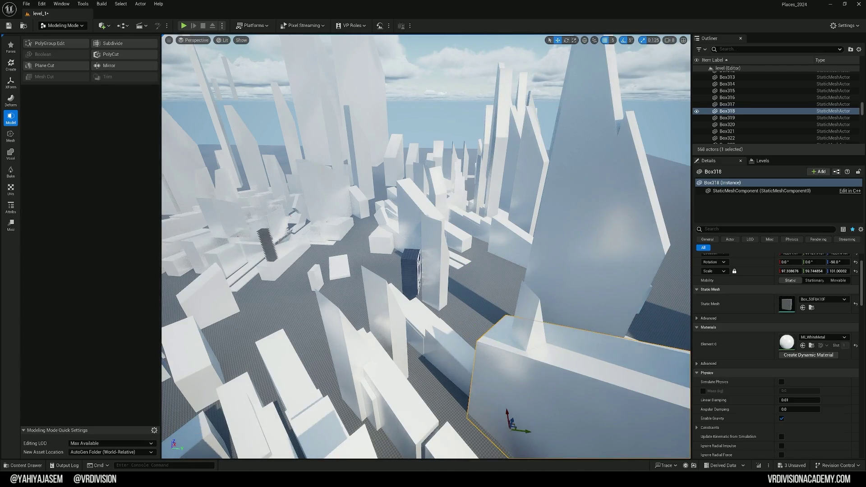
# Step: Inspect the reshaped city blocks from close up and from above, and return to Selection mode
pyautogui.press('q')
pyautogui.moveTo(513, 421); pyautogui.dragTo(315, 325, button='right')
pyautogui.scroll(1, 488, 347)
pyautogui.press('w')
pyautogui.scroll(3, 440, 352)
pyautogui.moveTo(498, 355); pyautogui.dragTo(485, 215, button='right')
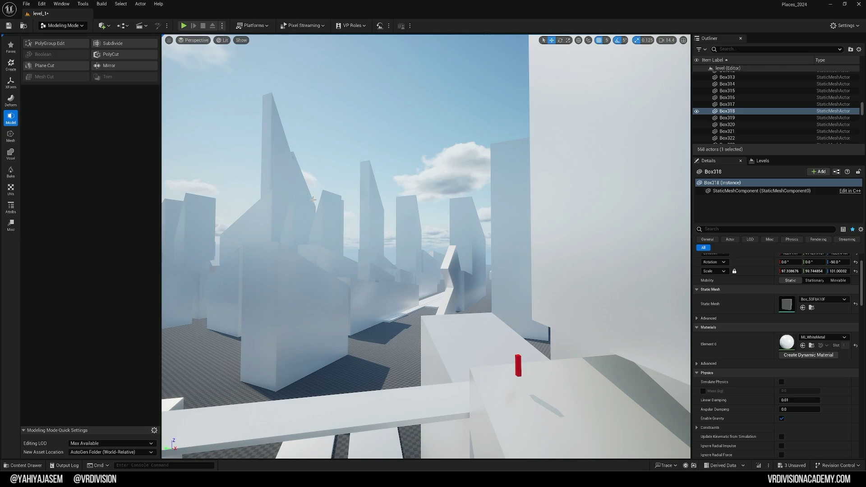
pyautogui.moveTo(313, 200); pyautogui.dragTo(562, 311, button='right')
pyautogui.hotkey('shift', '1')
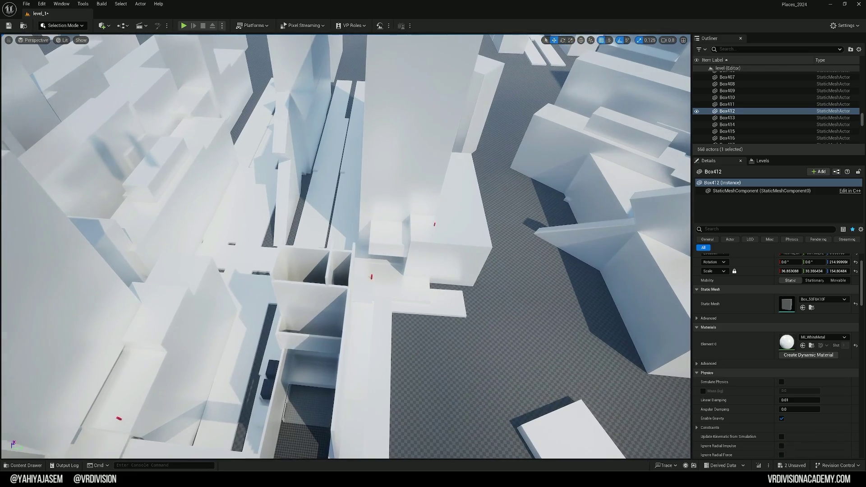
pyautogui.moveTo(461, 248); pyautogui.dragTo(518, 248, button='right')
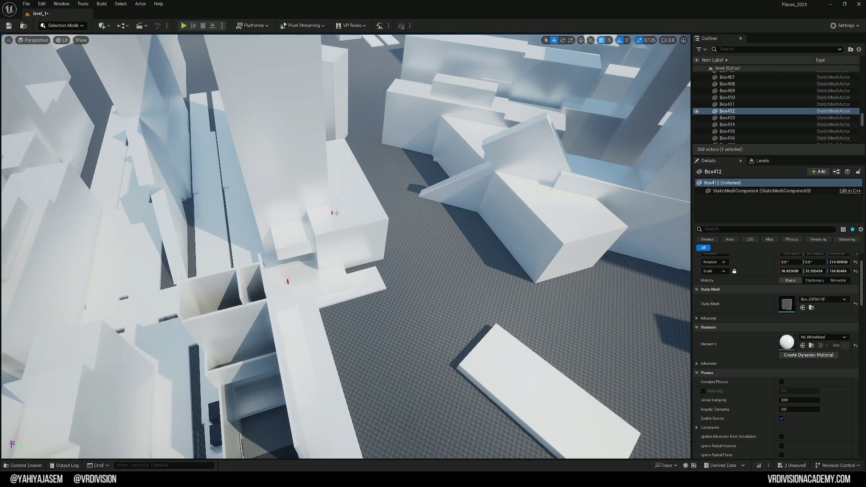
# Step: Focus on the red marker box and the ramp at the building's entrance, and undo the last move of the ramp's control points
pyautogui.click(288, 282)
pyautogui.press('f')
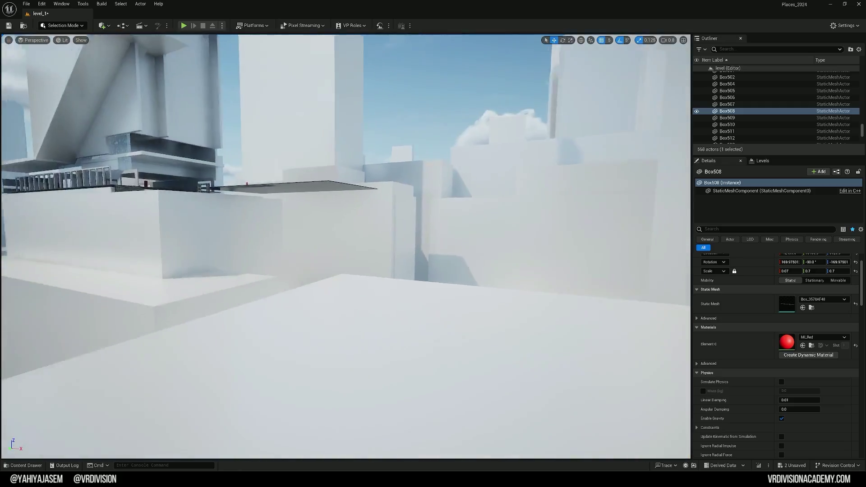
pyautogui.moveTo(345, 246); pyautogui.dragTo(346, 246, button='right')
pyautogui.moveTo(347, 209); pyautogui.dragTo(264, 206, button='right')
pyautogui.click(347, 209)
pyautogui.press('f')
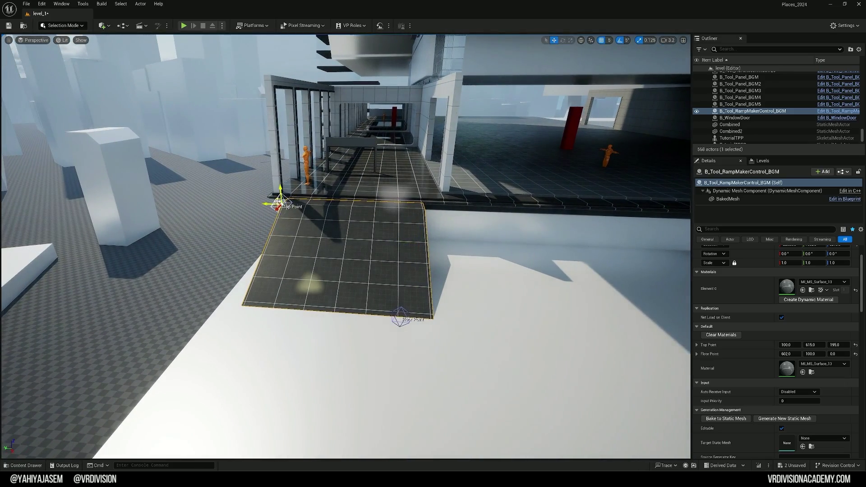
pyautogui.hotkey('ctrl', 'z')
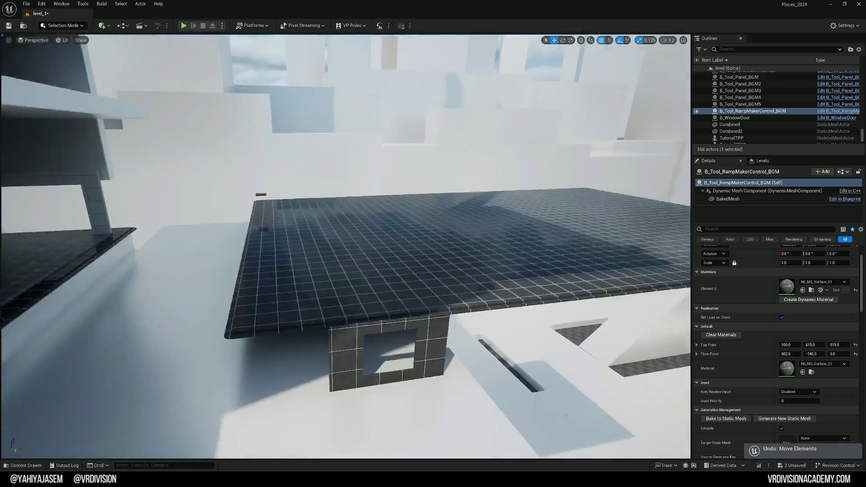
# Step: Shrink the large black floor panel to about 1145 by 2330 using its corner handle
pyautogui.click(377, 286)
pyautogui.moveTo(377, 286); pyautogui.dragTo(218, 249, button='right')
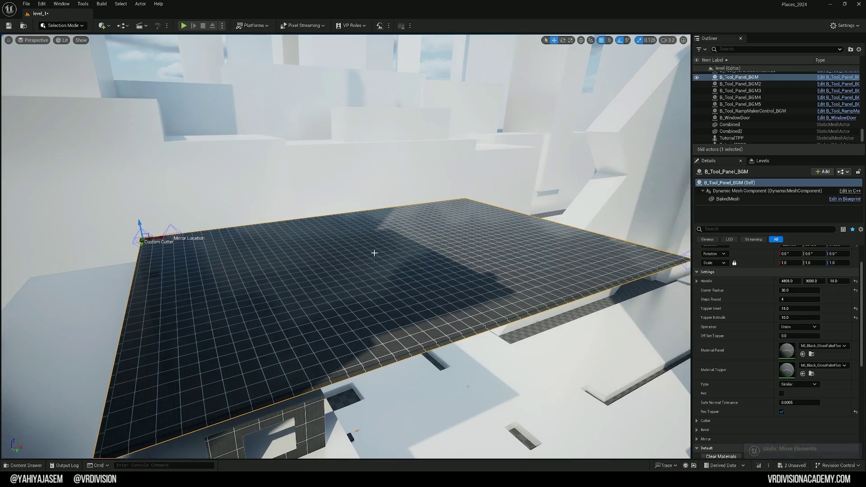
pyautogui.moveTo(375, 253); pyautogui.dragTo(406, 253, button='right')
pyautogui.click(598, 237)
pyautogui.click(594, 237)
pyautogui.click(599, 236)
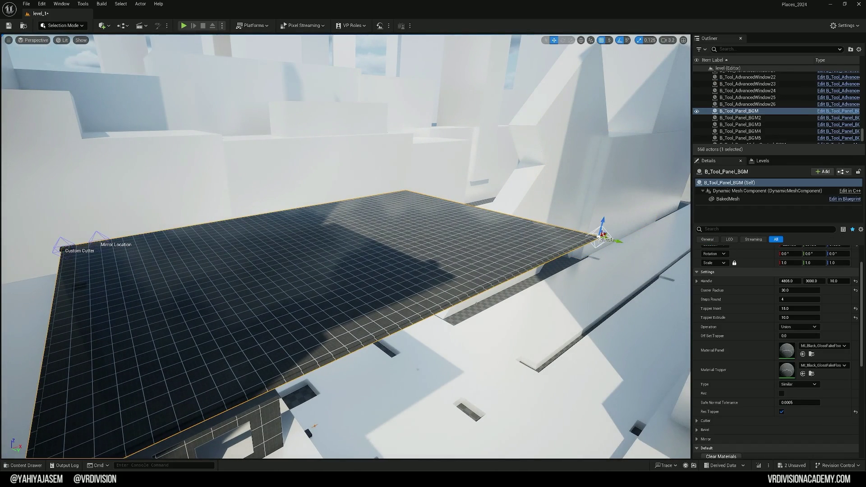
pyautogui.moveTo(603, 236); pyautogui.dragTo(564, 289, button='right')
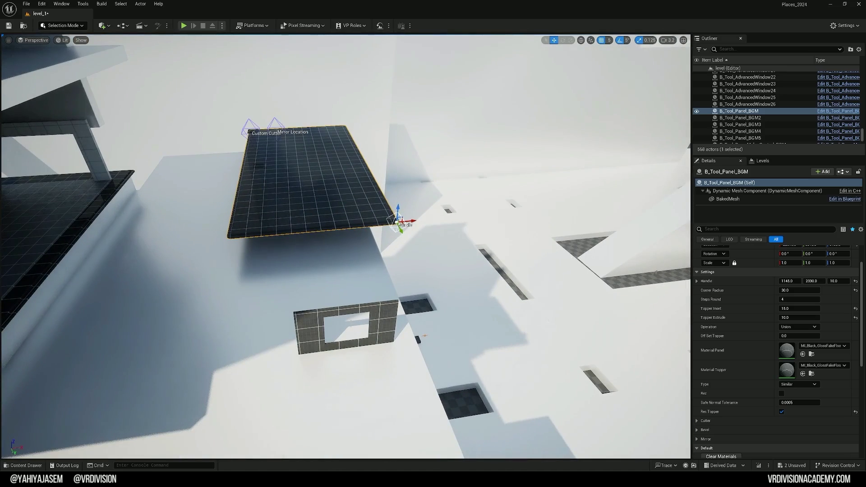
# Step: Select the small wall with the window opening, inspect its settings, and undo the floor panel's resize
pyautogui.click(317, 329)
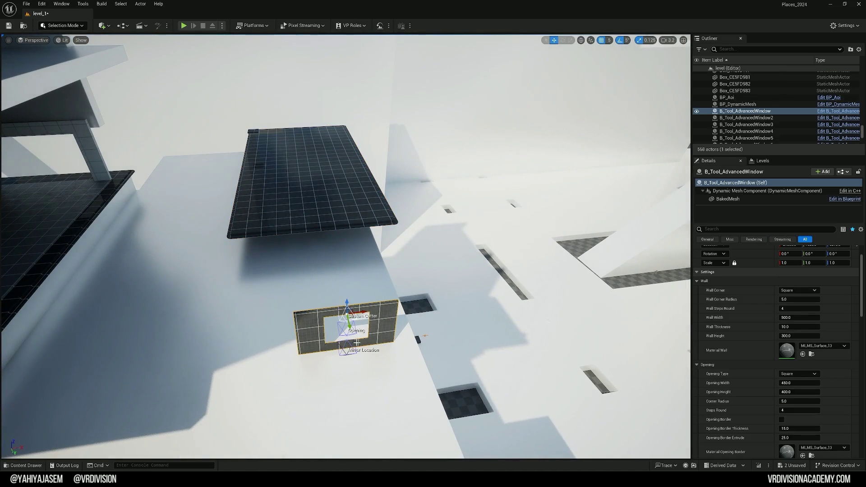
pyautogui.moveTo(377, 328); pyautogui.dragTo(268, 264, button='right')
pyautogui.hotkey('ctrl', 'z')
pyautogui.hotkey('ctrl', 'z')
pyautogui.hotkey('ctrl', 'z')
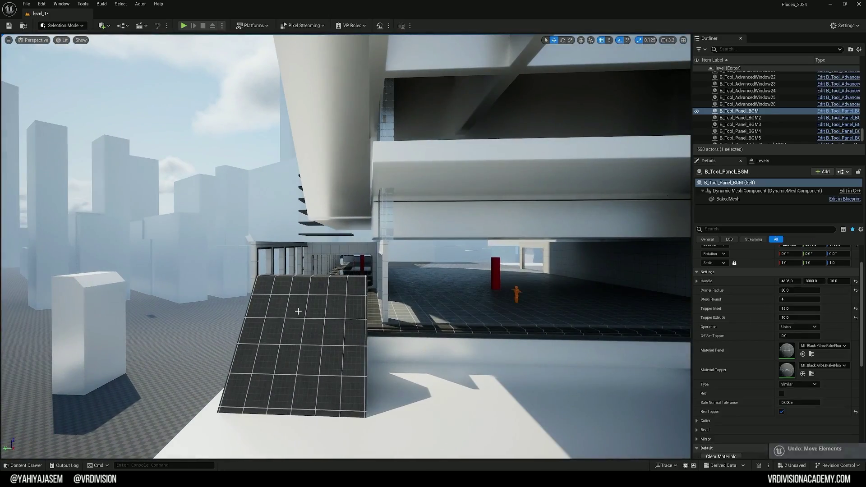
# Step: Select the building's glass facade box and locate its MI_Glass_Tile1 material in the content library
pyautogui.moveTo(377, 328); pyautogui.dragTo(377, 325, button='right')
pyautogui.moveTo(334, 218); pyautogui.dragTo(253, 208, button='right')
pyautogui.click(334, 218)
pyautogui.moveTo(376, 260); pyautogui.dragTo(397, 225, button='right')
pyautogui.keyDown('shift'); pyautogui.click(376, 260); pyautogui.keyUp('shift')
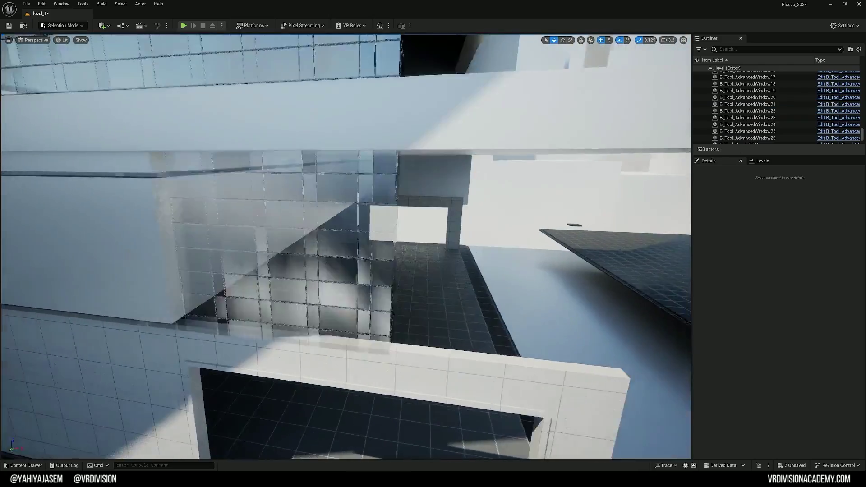
pyautogui.moveTo(376, 260); pyautogui.dragTo(384, 260, button='right')
pyautogui.click(270, 259)
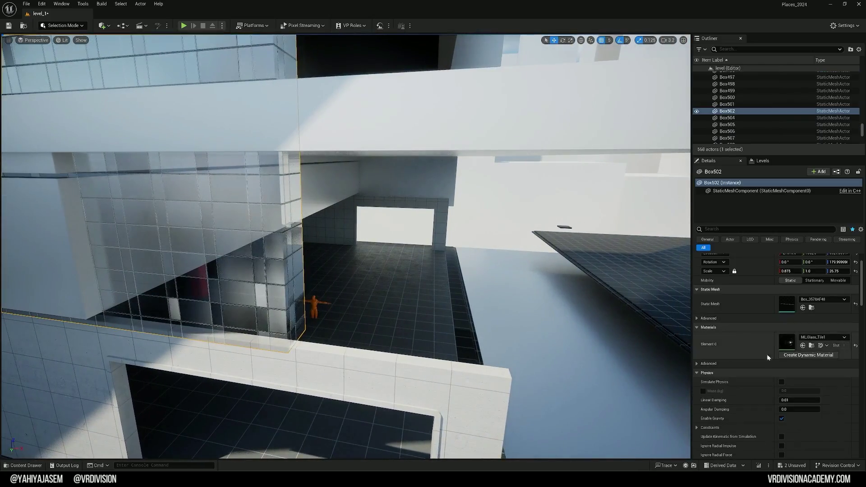
pyautogui.click(810, 345)
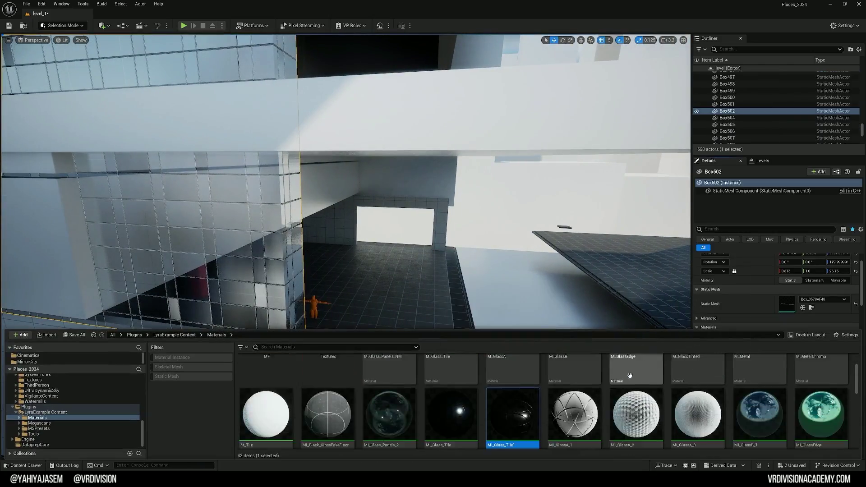
# Step: Browse the other materials in the LyraExample Content Materials folder, and deselect the facade box
pyautogui.scroll(-1, 545, 398)
pyautogui.scroll(3, 556, 407)
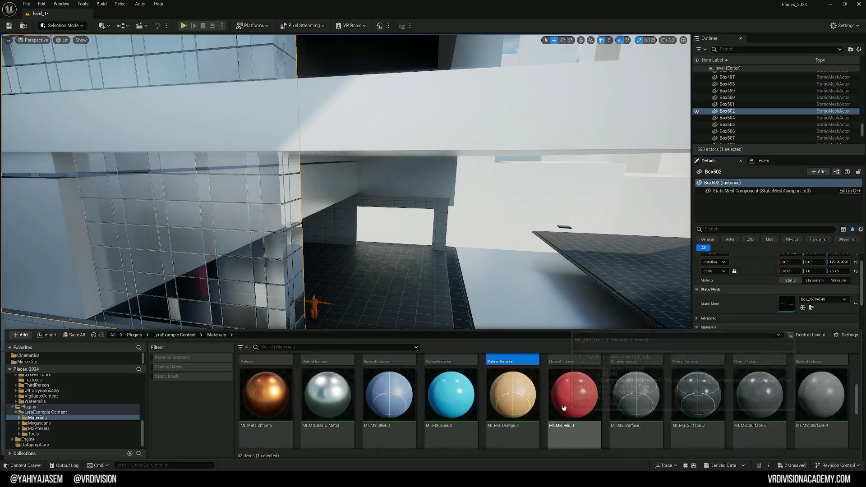
pyautogui.moveTo(496, 270); pyautogui.dragTo(447, 221, button='right')
pyautogui.press('Escape')
# Step: Search the computer for "lyra" and open the LyraStarterGame project folder in File Explorer
pyautogui.press('ctrl')
pyautogui.press('ctrl')
pyautogui.write('lyra')
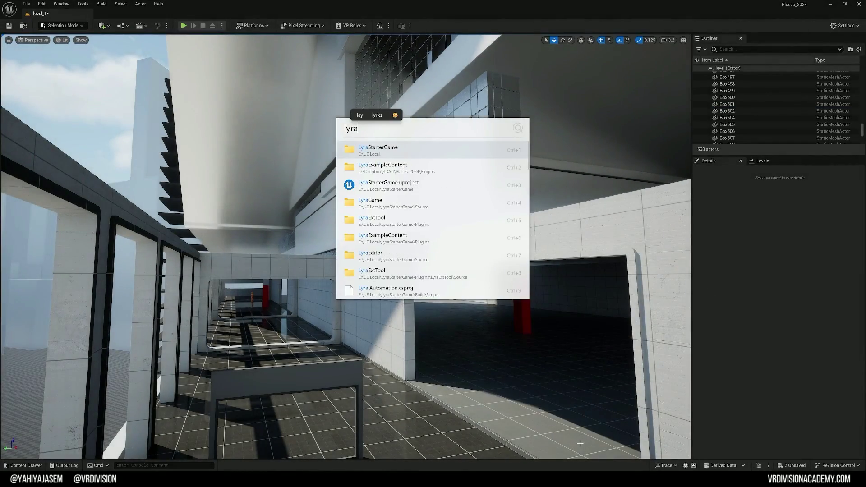
pyautogui.press('Return')
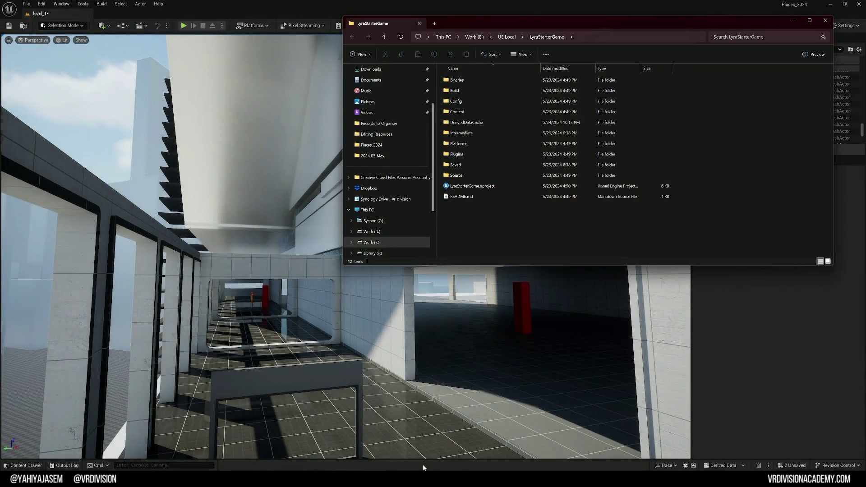
# Step: Review the LyraStarterGame crash report's error summary from its beginning and return to the project folder
pyautogui.click(411, 477)
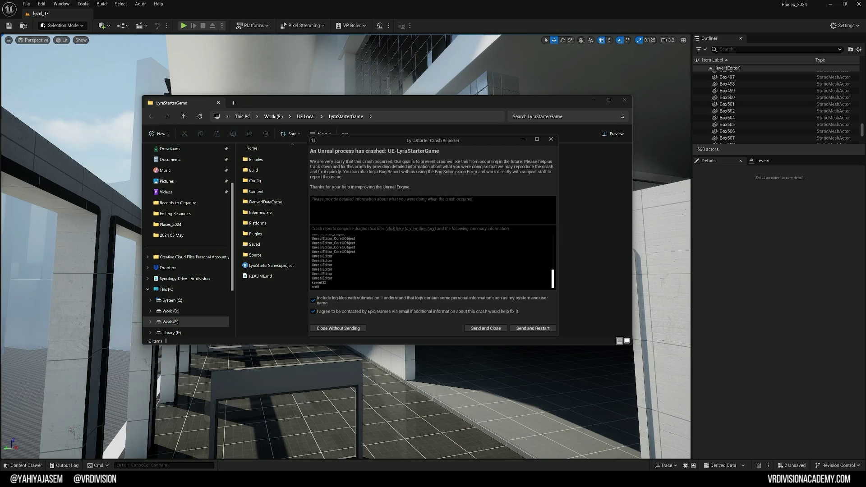
pyautogui.scroll(10, 432, 261)
pyautogui.moveTo(339, 254); pyautogui.dragTo(321, 237)
pyautogui.click(321, 236)
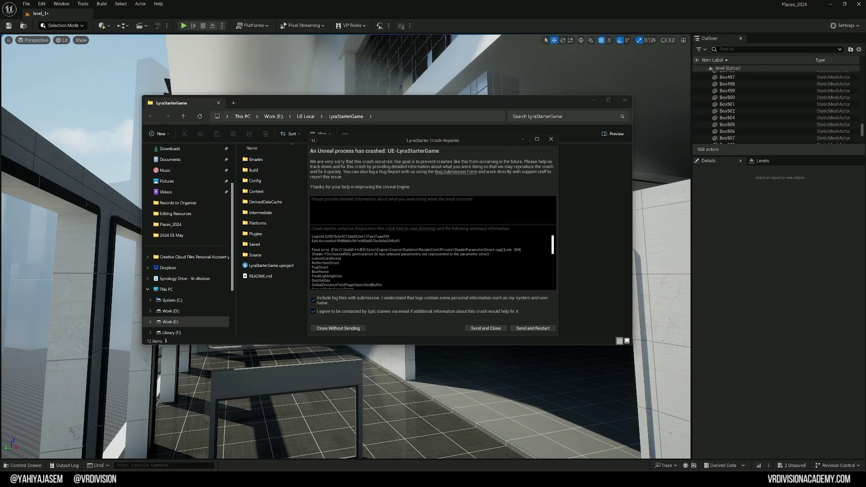
pyautogui.click(284, 300)
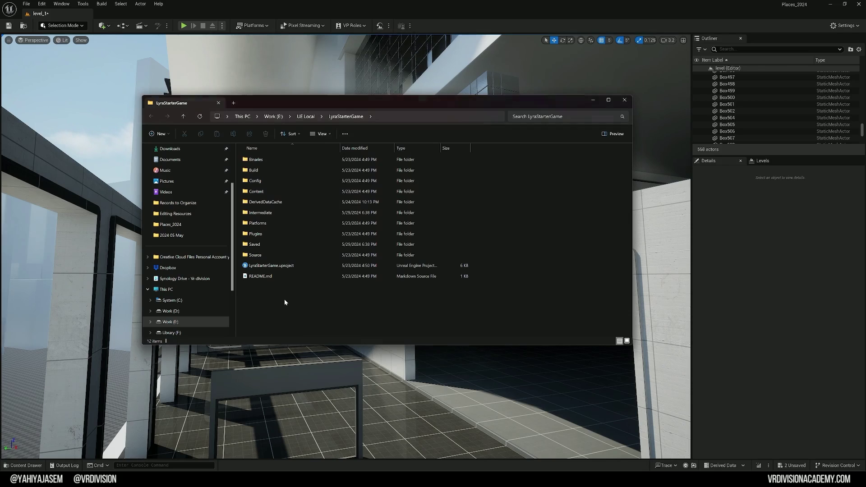
# Step: Look through the LyraStarterGame project's Content folder and the Content folder inside Plugins\LyraExampleContent
pyautogui.moveTo(359, 104); pyautogui.dragTo(373, 110)
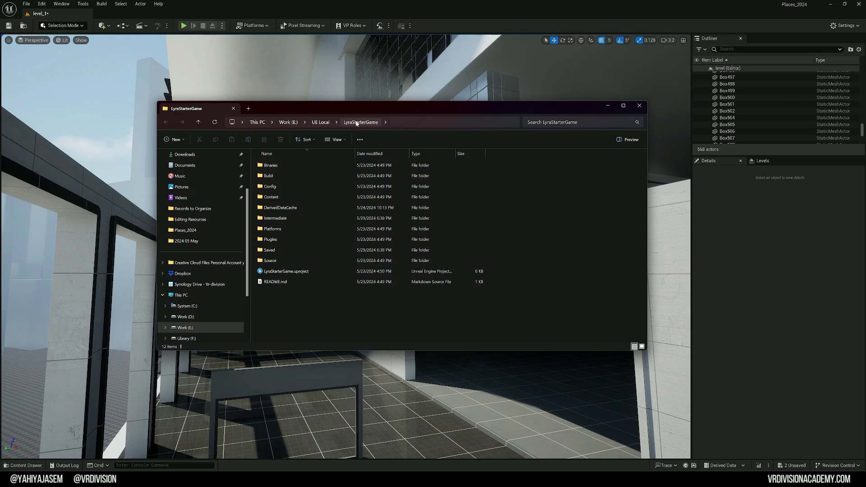
pyautogui.doubleClick(282, 196)
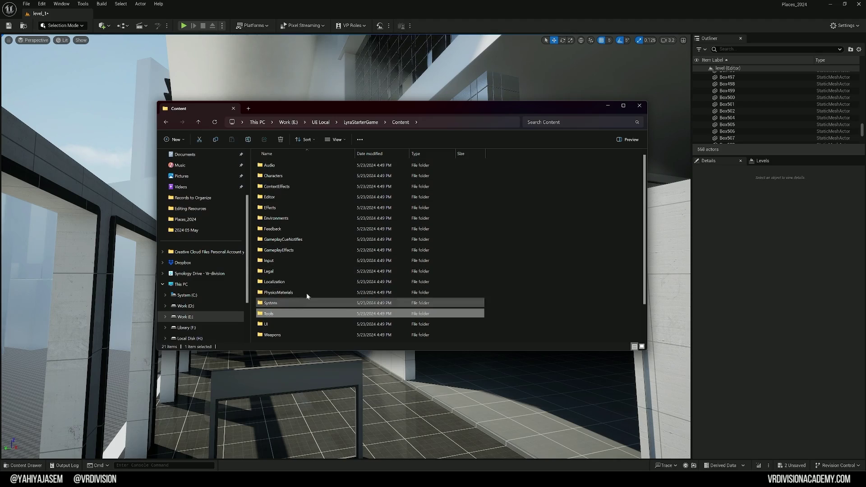
pyautogui.click(361, 126)
pyautogui.click(275, 240)
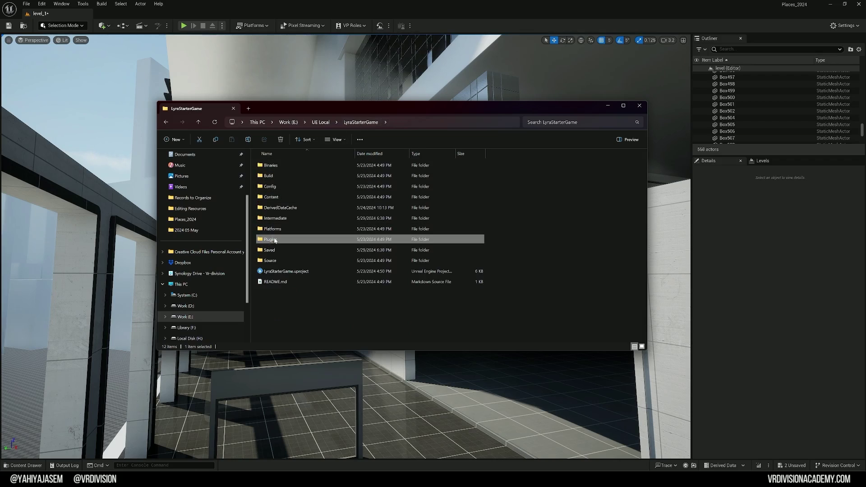
pyautogui.doubleClick(275, 240)
pyautogui.doubleClick(277, 251)
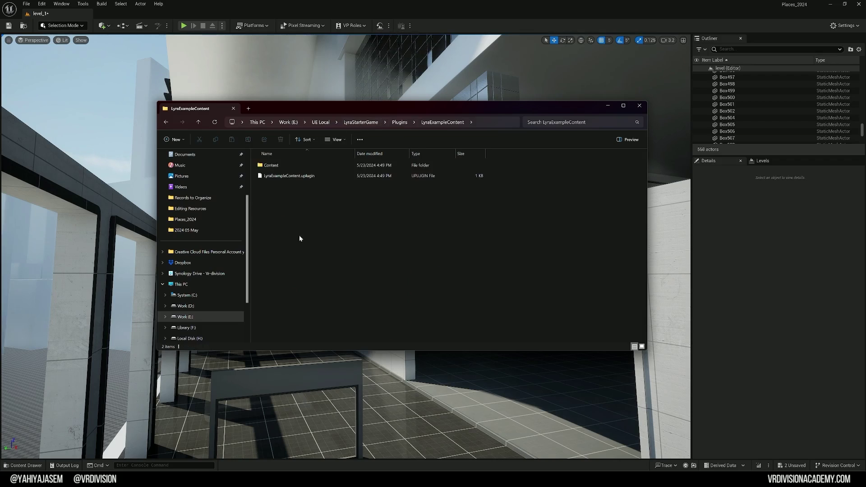
pyautogui.doubleClick(306, 167)
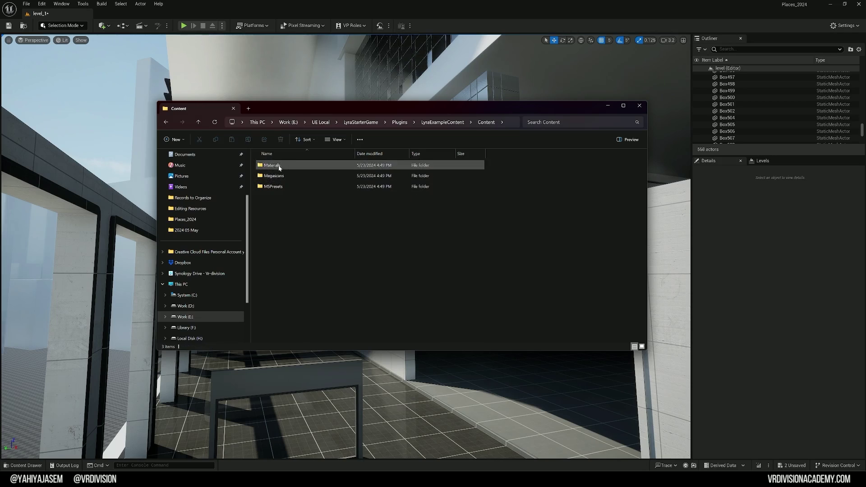
# Step: Return to the LyraStarterGame folder and bring up the available actions for its Plugins folder, without running any
pyautogui.click(361, 122)
pyautogui.rightClick(281, 239)
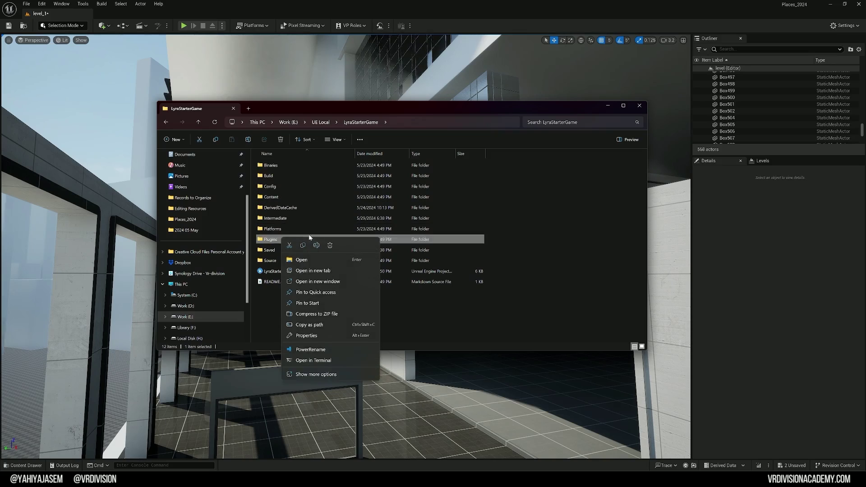
pyautogui.click(270, 290)
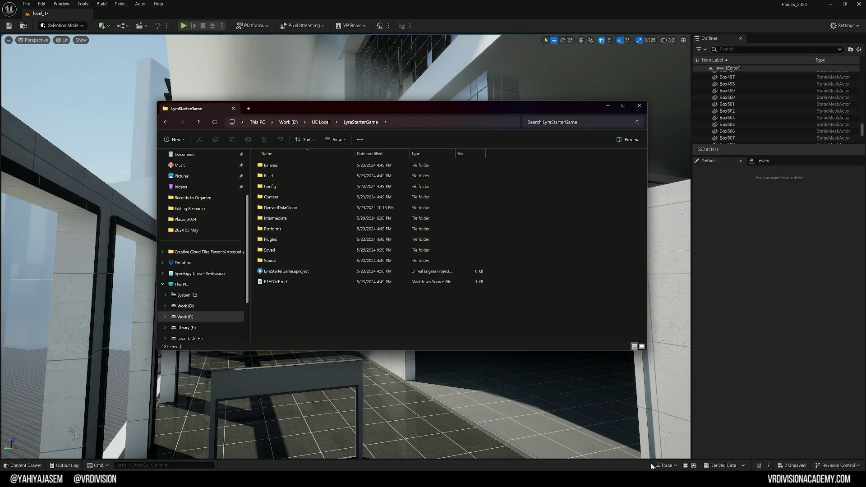
# Step: Switch back to Unreal Editor and open the LyraExample Content folder under Plugins in the Places_2024 project
pyautogui.moveTo(113, 168); pyautogui.dragTo(135, 180, button='right')
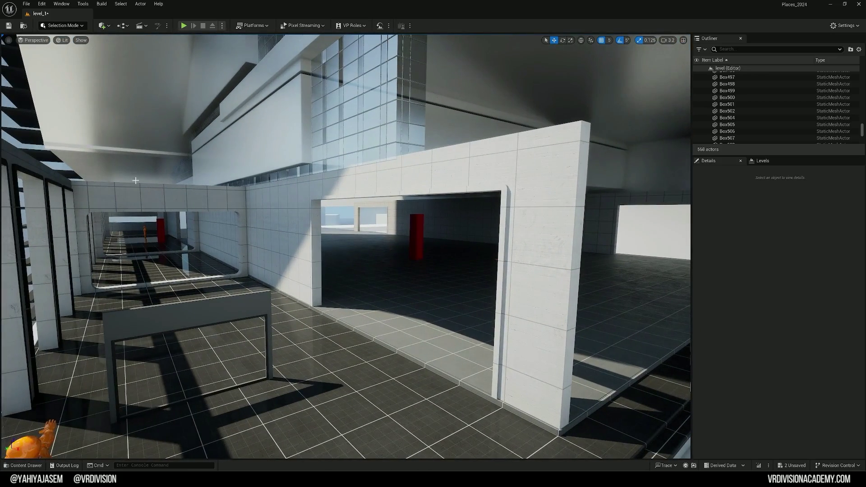
pyautogui.hotkey('ctrl', 'space')
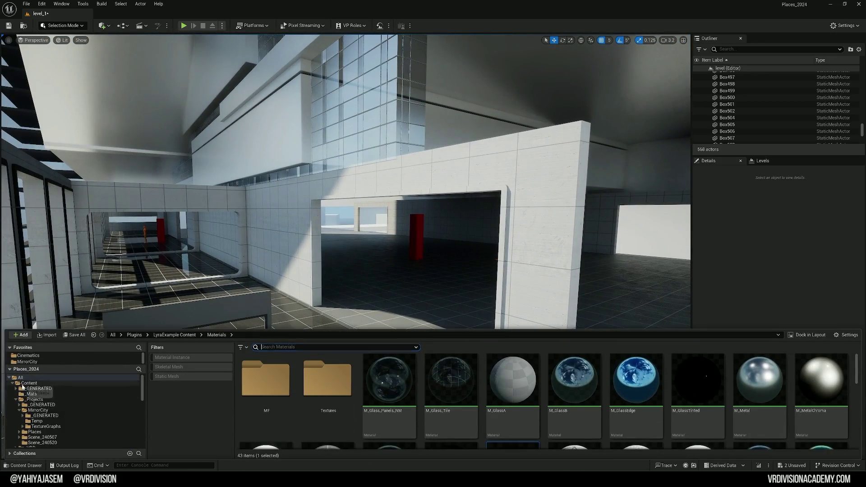
pyautogui.click(24, 384)
pyautogui.scroll(-3, 47, 411)
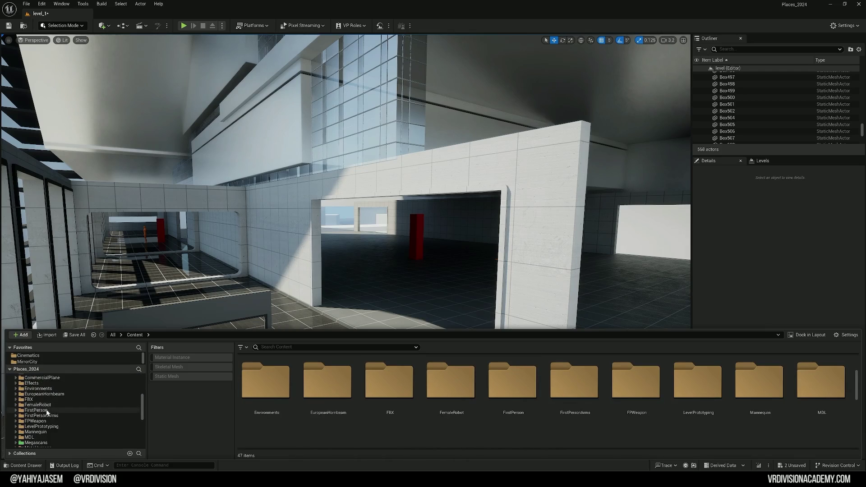
pyautogui.scroll(-10, 47, 411)
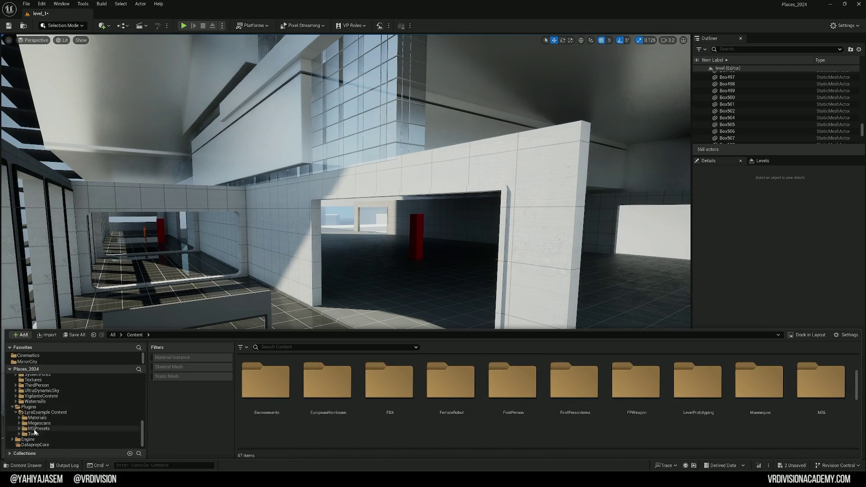
pyautogui.click(29, 408)
pyautogui.click(36, 412)
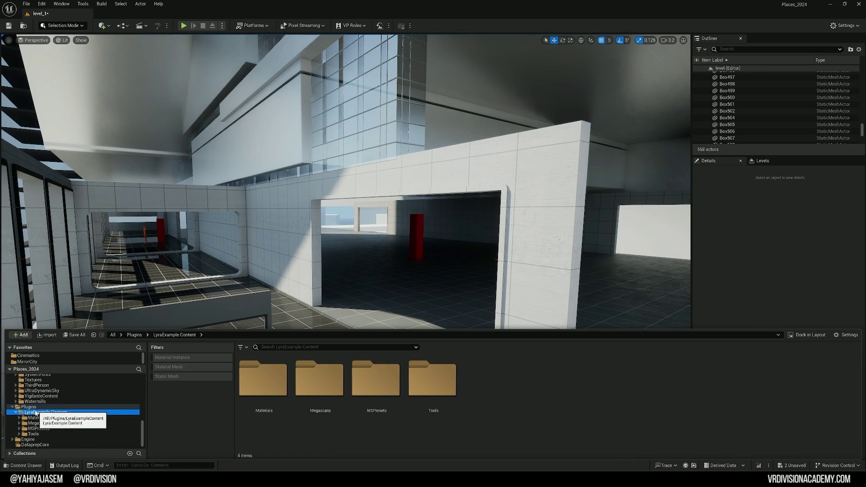
# Step: Look through the assets in LyraExample Content's Materials, Megascans, MSPresets and Tools folders all at once
pyautogui.keyDown('shift'); pyautogui.click(42, 434); pyautogui.keyUp('shift')
pyautogui.scroll(-3, 361, 395)
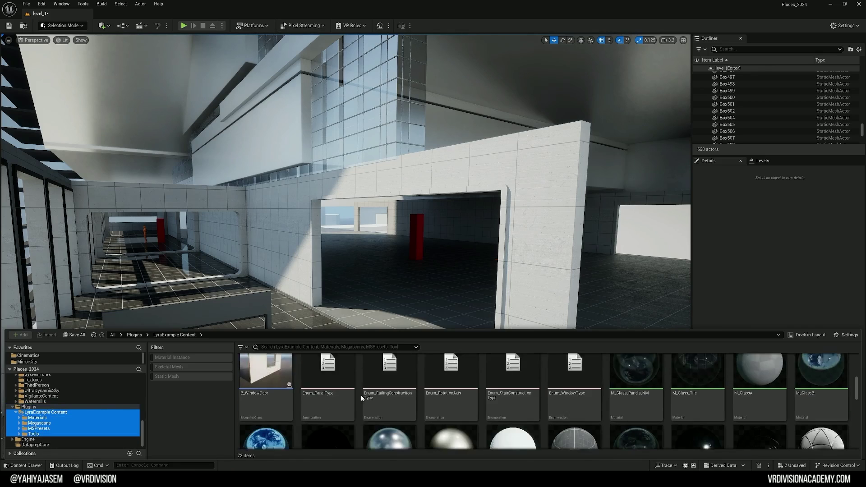
pyautogui.scroll(1, 315, 357)
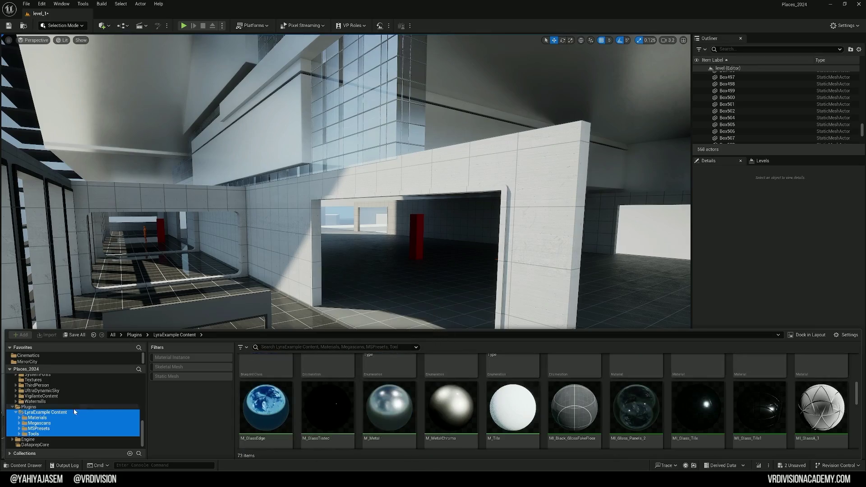
pyautogui.click(39, 423)
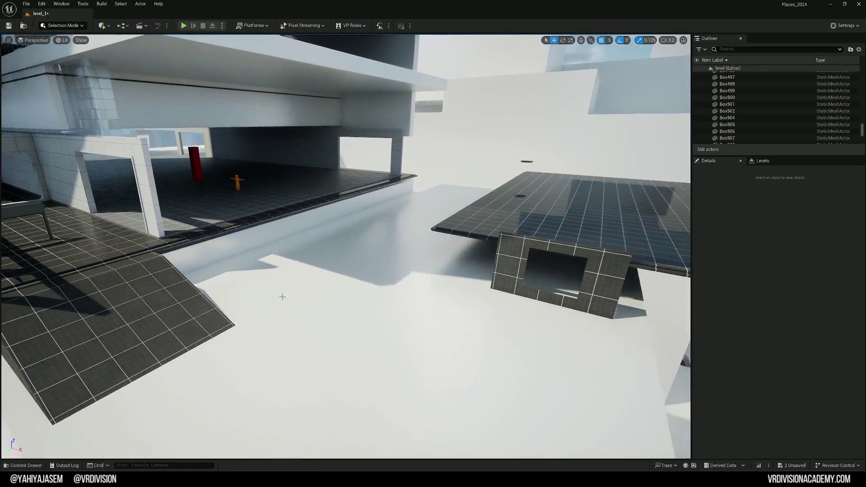
# Step: Place a B_GeneratedTube beside the building and set its radius to about 732, steps to 11 and thickness to about 619
pyautogui.hotkey('ctrl', 'space')
pyautogui.moveTo(271, 392); pyautogui.dragTo(400, 297)
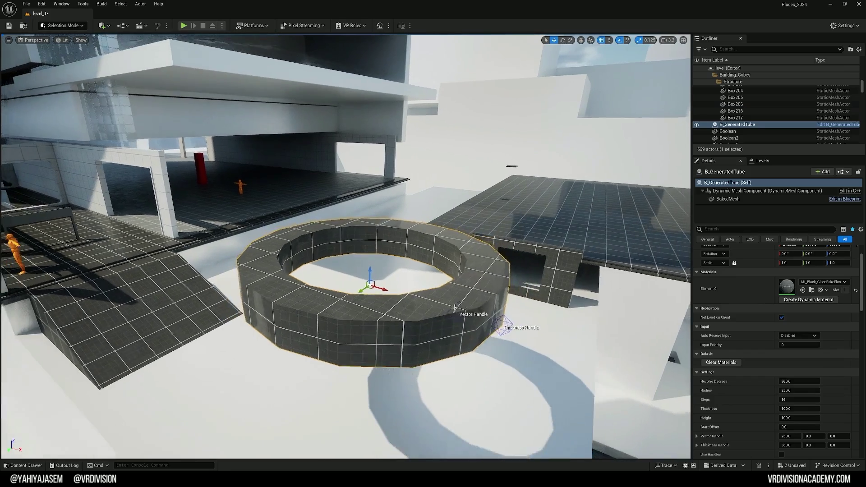
pyautogui.moveTo(793, 359); pyautogui.dragTo(789, 378)
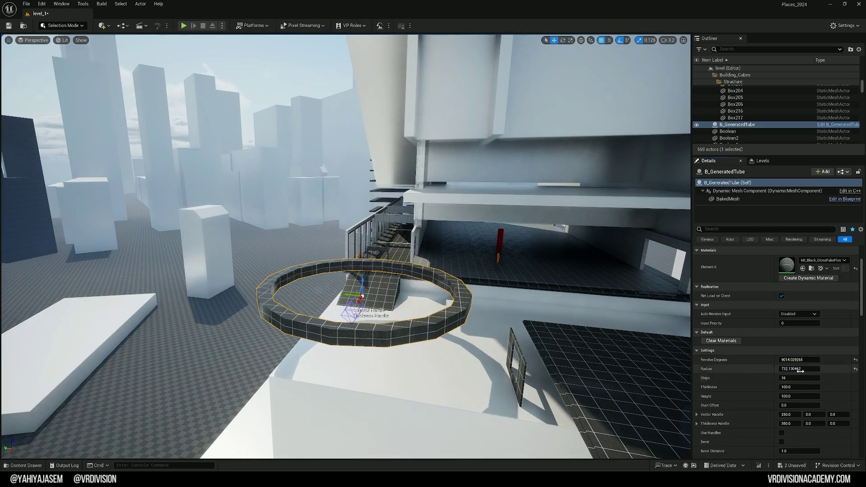
pyautogui.moveTo(794, 386); pyautogui.dragTo(816, 396)
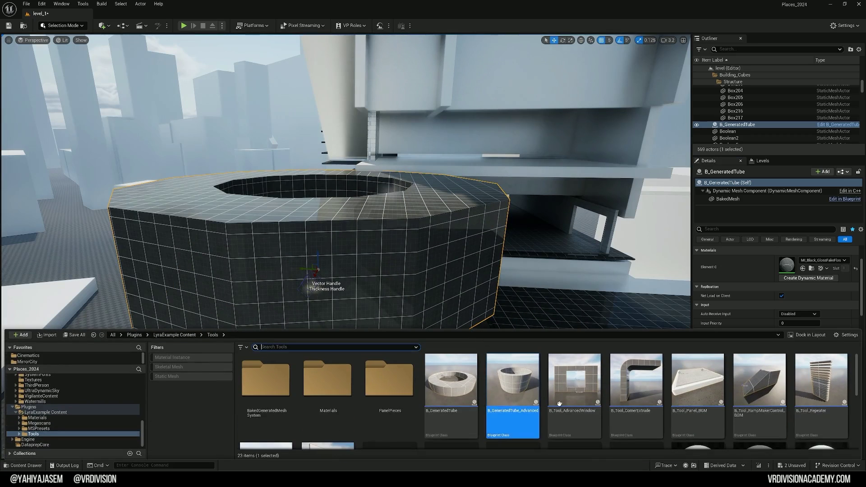
# Step: Look through the rest of the Tools folder, return to LyraExample Content and check its folder actions without running any
pyautogui.scroll(-4, 559, 404)
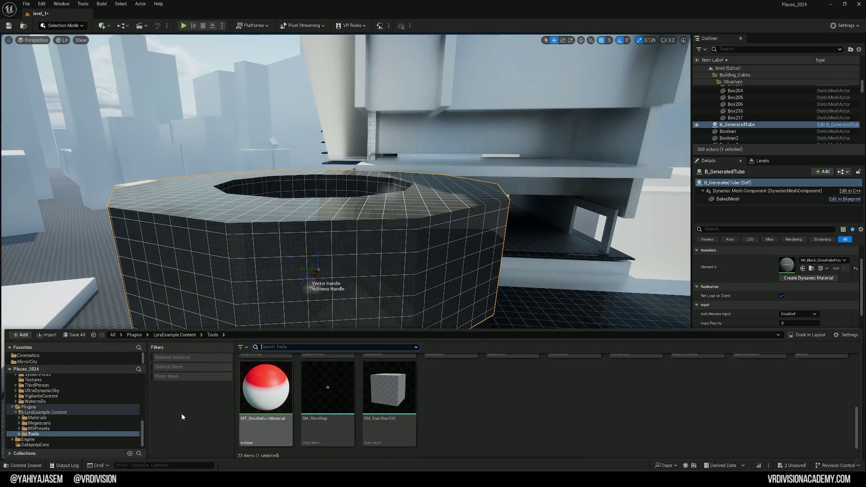
pyautogui.click(48, 412)
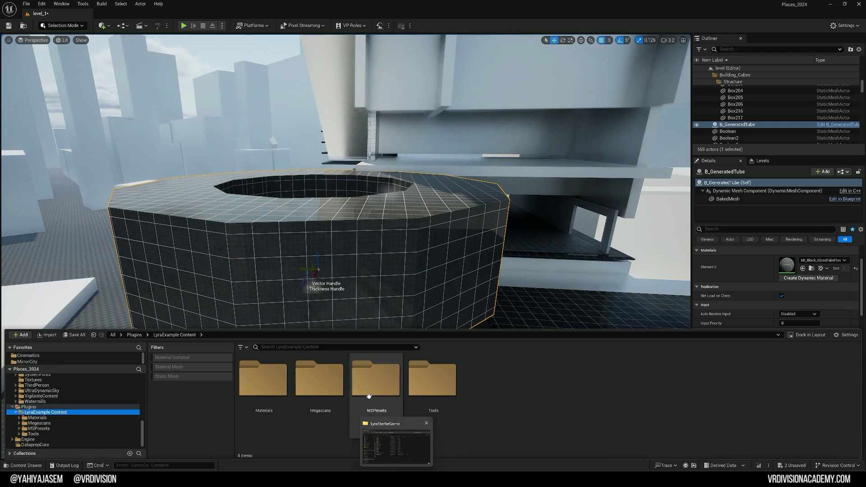
pyautogui.rightClick(371, 409)
pyautogui.moveTo(411, 247)
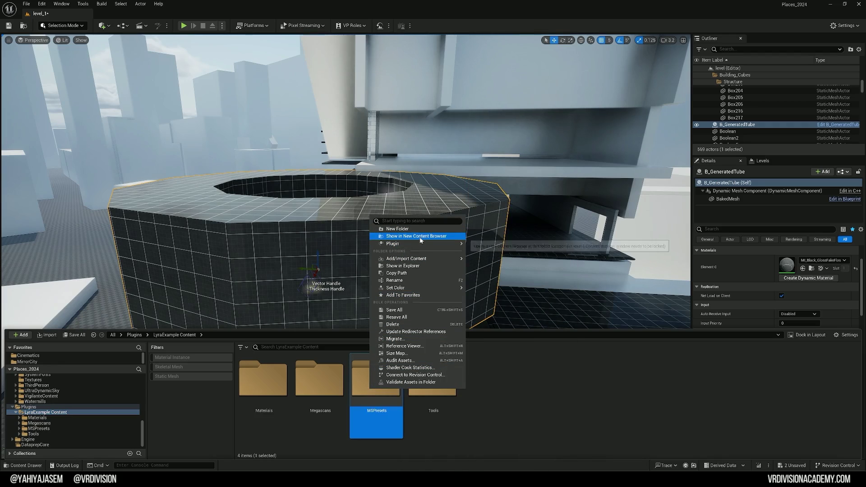
pyautogui.click(45, 413)
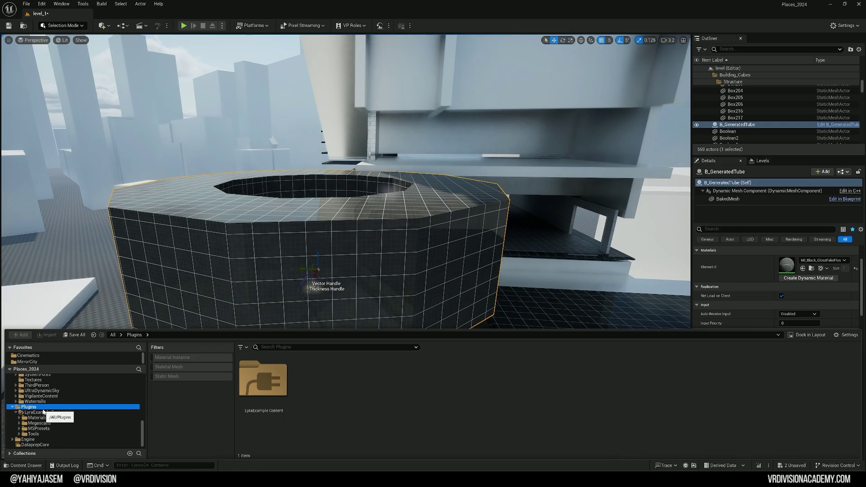
pyautogui.rightClick(45, 412)
pyautogui.moveTo(98, 313)
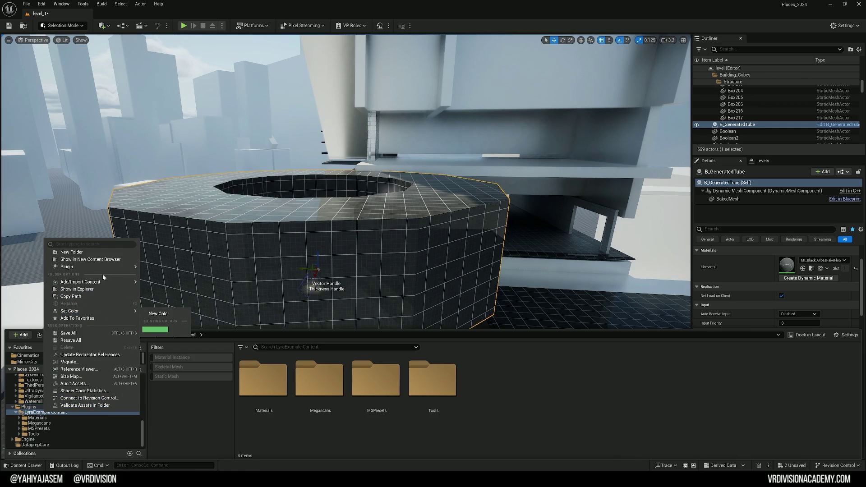
pyautogui.click(332, 366)
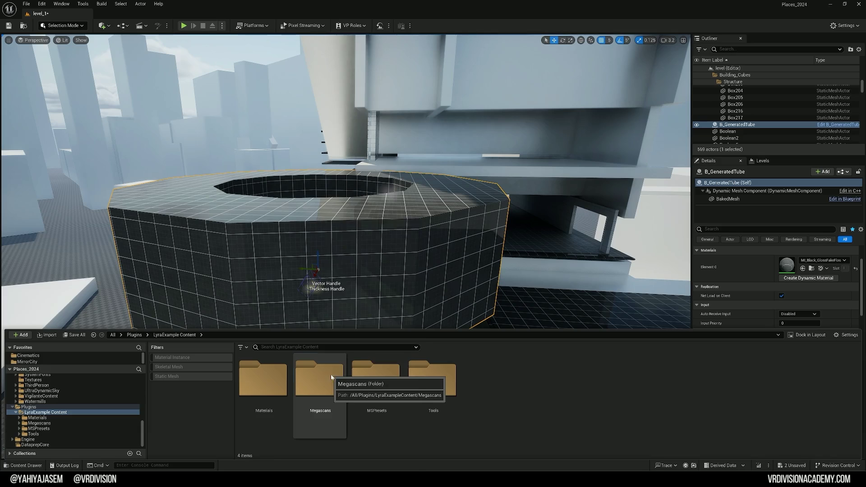
# Step: Show the Megascans folder in File Explorer, go up to the Places_2024 project folder and locate its Plugins folder
pyautogui.rightClick(332, 366)
pyautogui.click(385, 251)
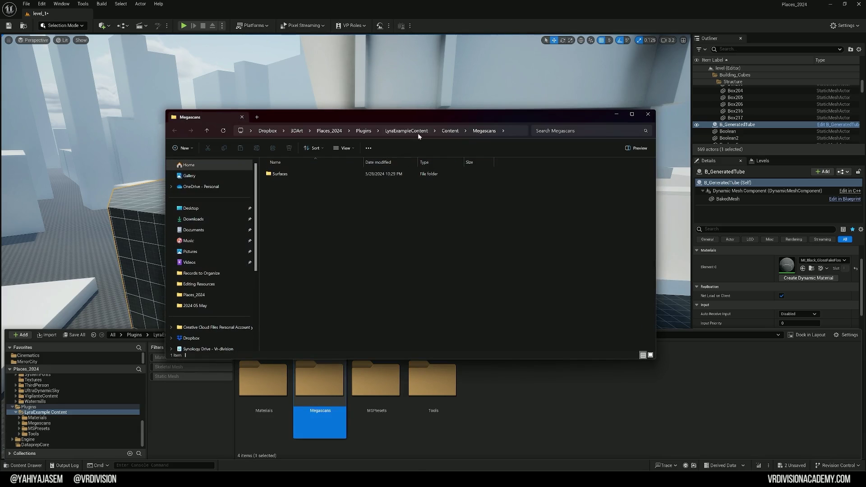
pyautogui.click(323, 130)
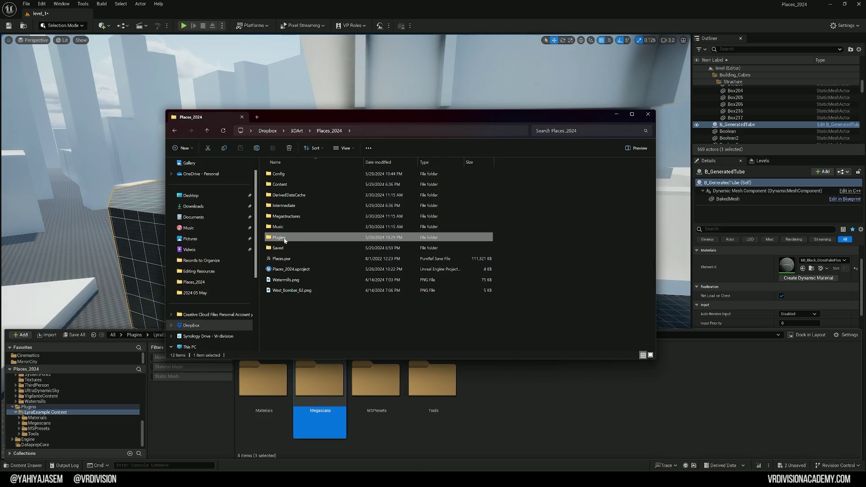
pyautogui.rightClick(285, 241)
pyautogui.click(332, 132)
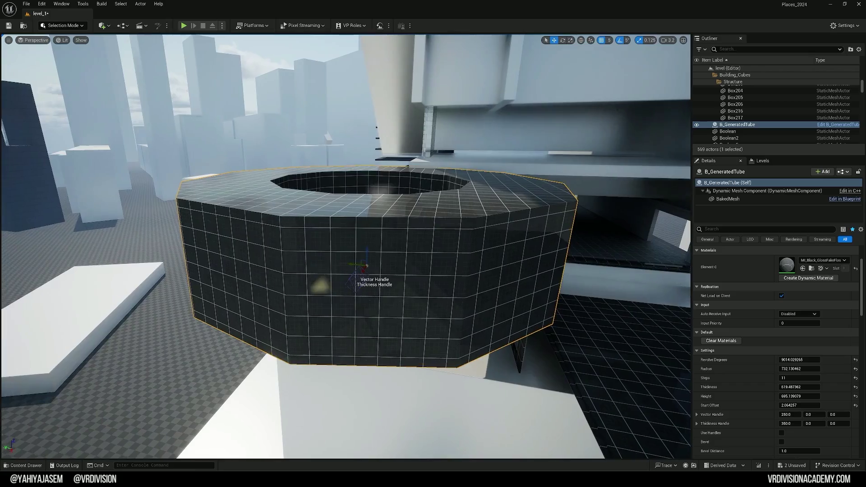
# Step: Select the BP_DynamicMesh stack of floors beside the building and examine it up close
pyautogui.moveTo(375, 274); pyautogui.dragTo(444, 274, button='right')
pyautogui.scroll(1, 375, 273)
pyautogui.press('s')
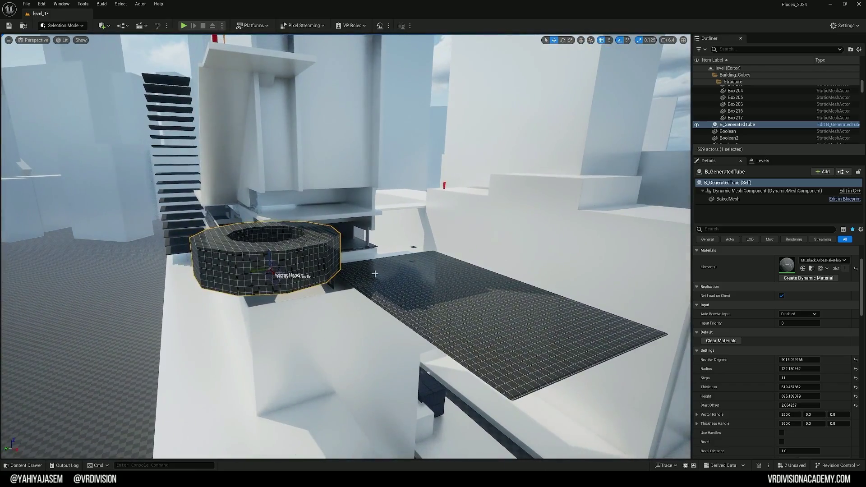
pyautogui.moveTo(376, 275); pyautogui.dragTo(376, 275, button='right')
pyautogui.click(227, 215)
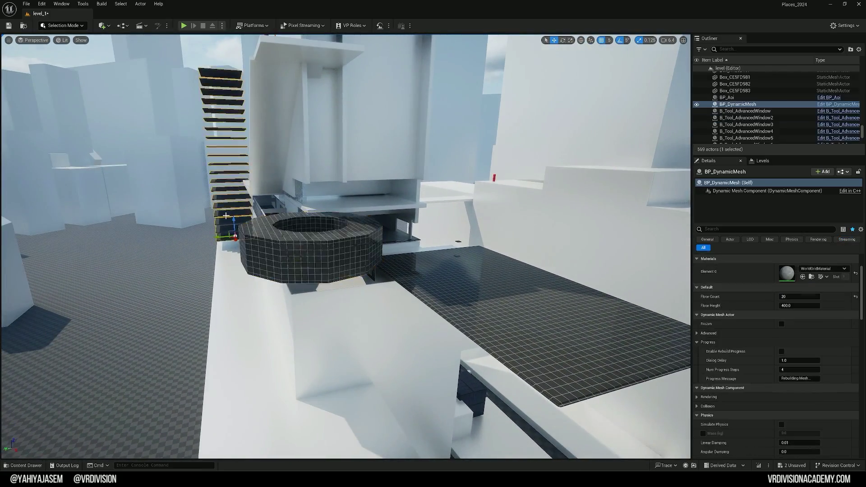
pyautogui.press('f')
pyautogui.moveTo(204, 207); pyautogui.dragTo(204, 207, button='right')
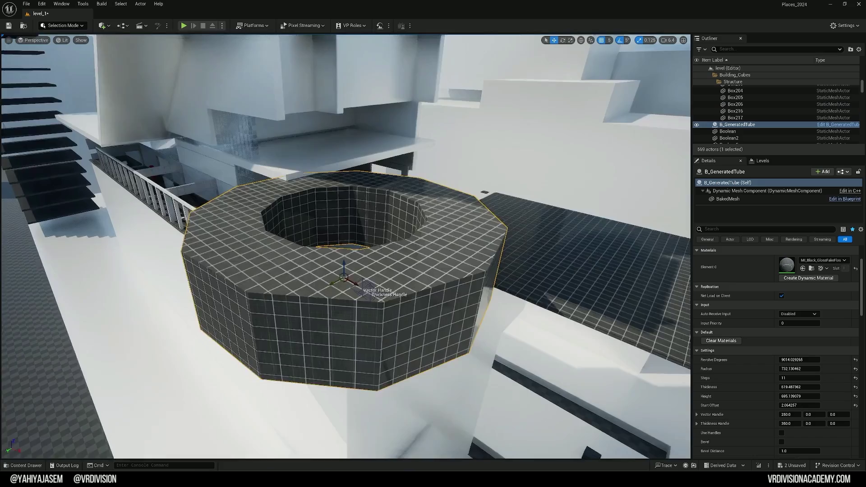
# Step: Delete the generated tube from the level and look over the building and surrounding city
pyautogui.moveTo(345, 247); pyautogui.dragTo(345, 246, button='right')
pyautogui.press('Delete')
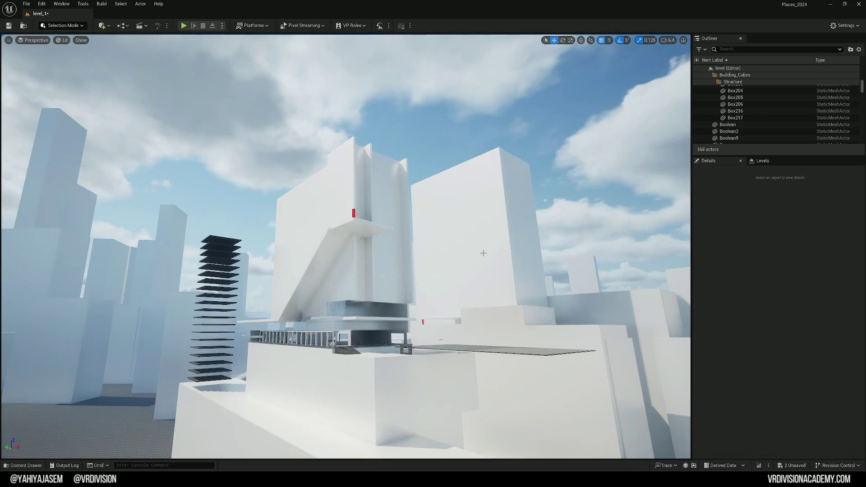
pyautogui.moveTo(386, 230); pyautogui.dragTo(386, 230, button='right')
pyautogui.moveTo(481, 254); pyautogui.dragTo(522, 258, button='right')
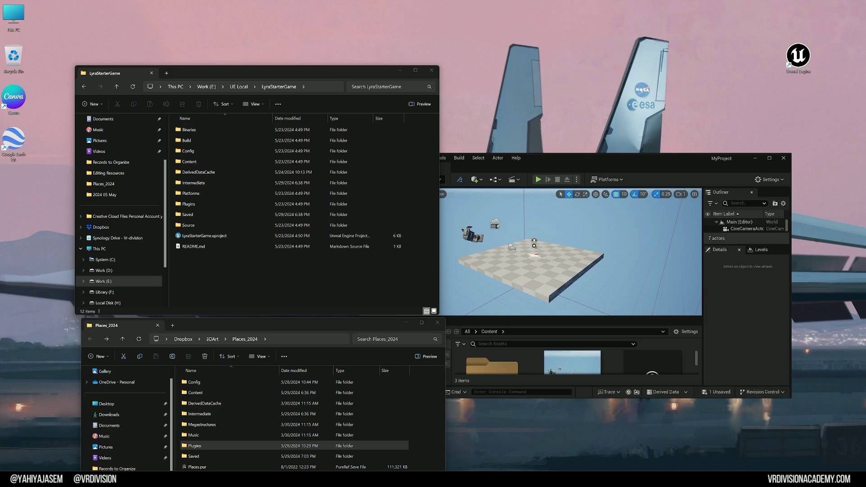
# Step: Move the Places_2024 folder window aside, maximize the MyProject editor and show its Main level in File Explorer
pyautogui.moveTo(311, 323); pyautogui.dragTo(257, 283)
pyautogui.doubleClick(561, 158)
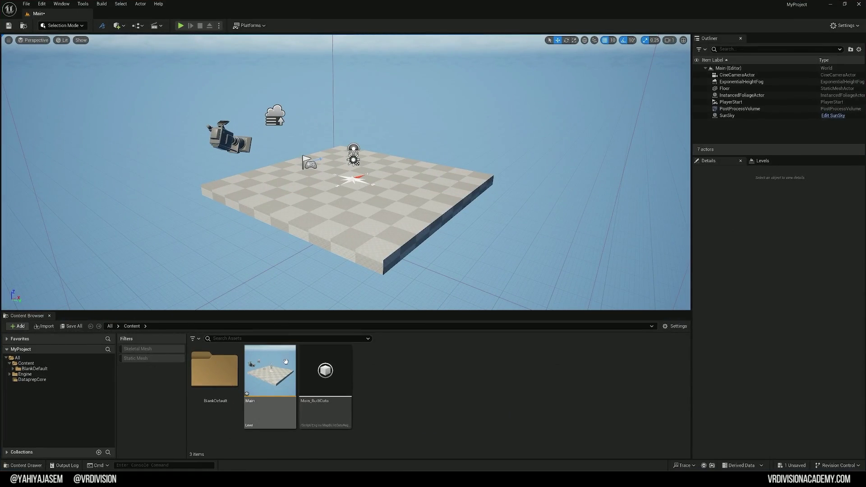
pyautogui.rightClick(283, 376)
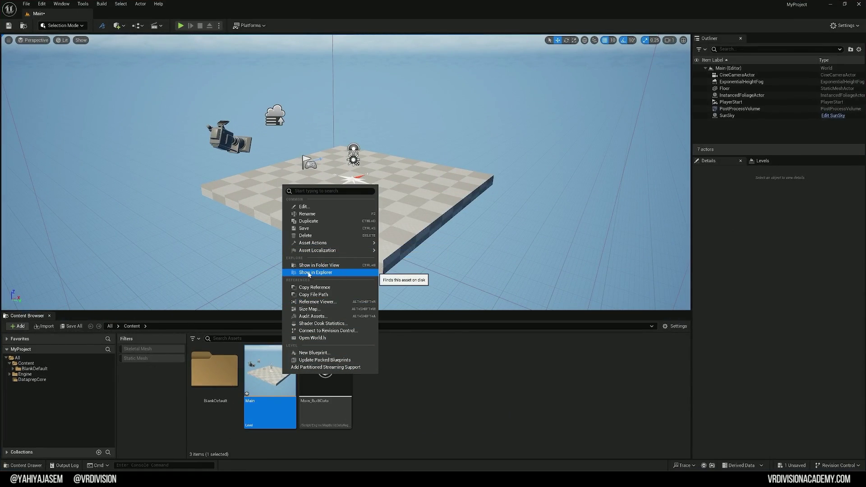
pyautogui.click(339, 272)
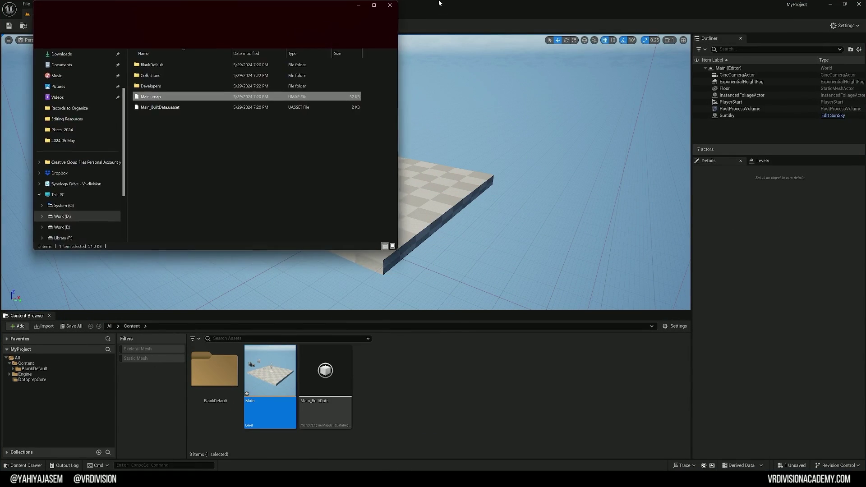
# Step: Arrange the MyProject editor and its folder window beside the other folders, and go up to the MyProject root folder
pyautogui.moveTo(439, 3); pyautogui.dragTo(593, 175)
pyautogui.moveTo(293, 16); pyautogui.dragTo(567, 139)
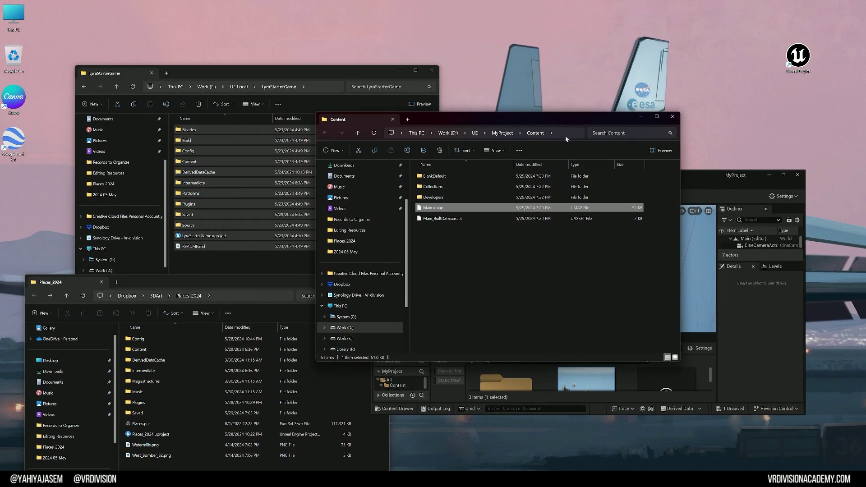
pyautogui.click(507, 134)
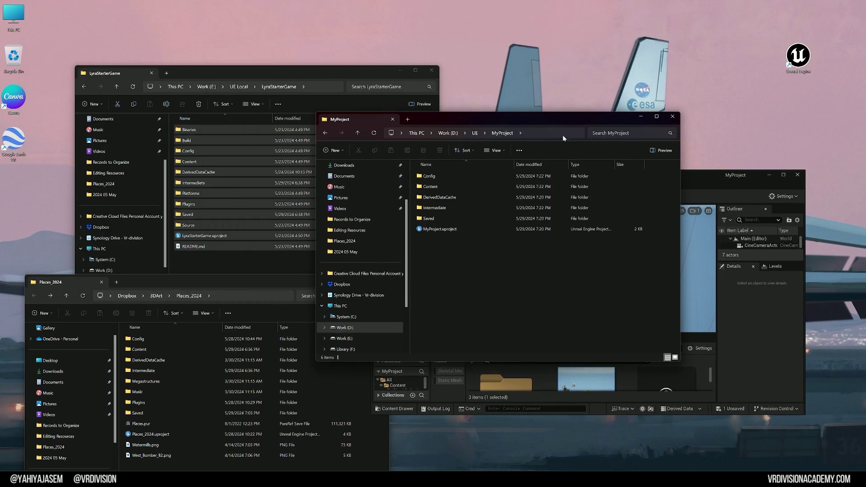
pyautogui.doubleClick(465, 122)
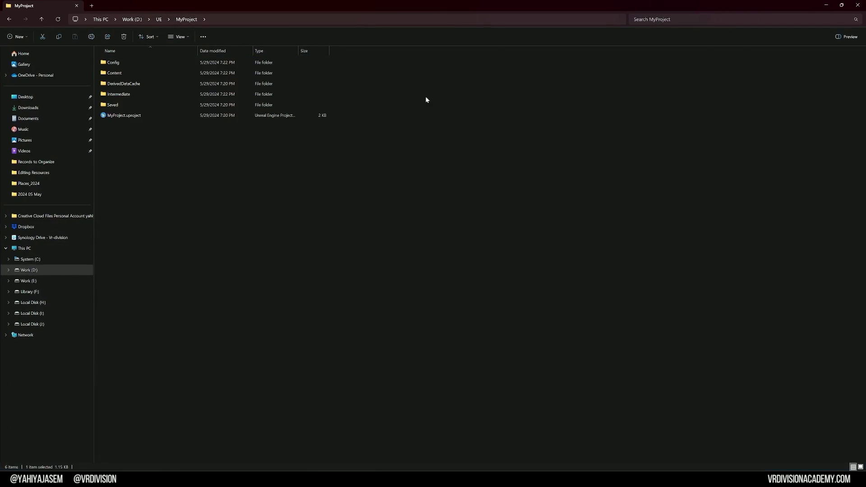
pyautogui.doubleClick(442, 4)
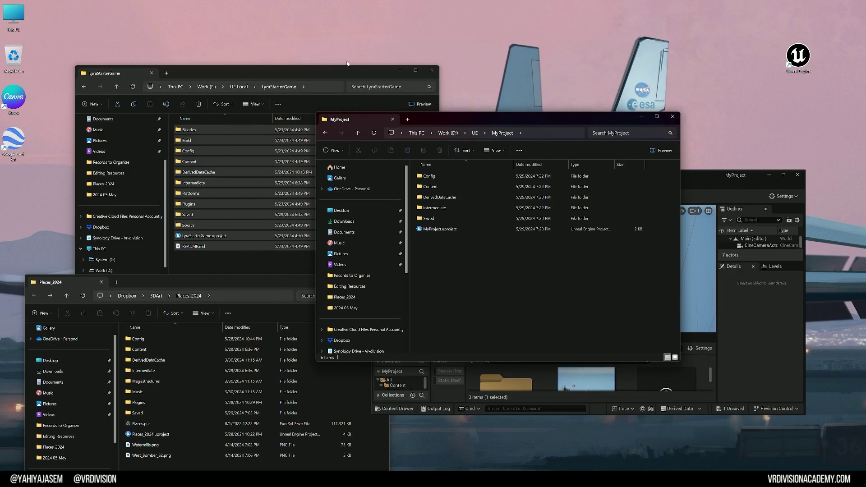
# Step: Copy the Tools folder from LyraStarterGame's Content folder into MyProject's Content folder
pyautogui.click(326, 75)
pyautogui.hotkey('ctrl', 'a')
pyautogui.click(277, 257)
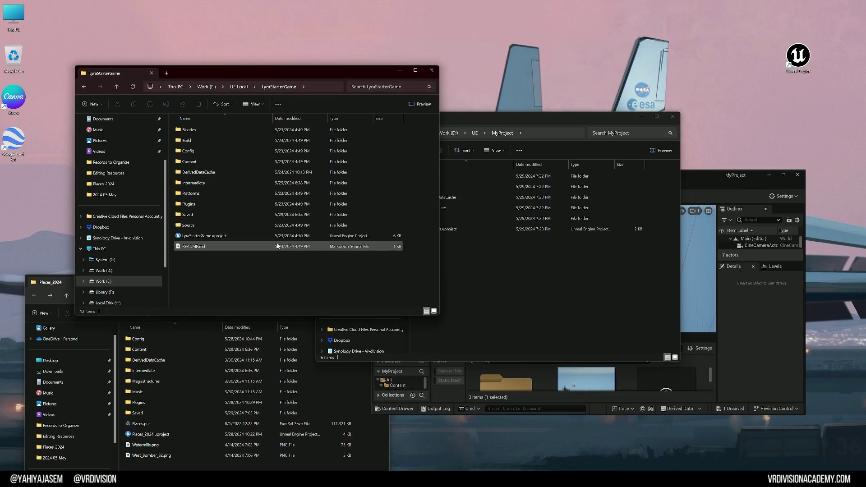
pyautogui.doubleClick(201, 161)
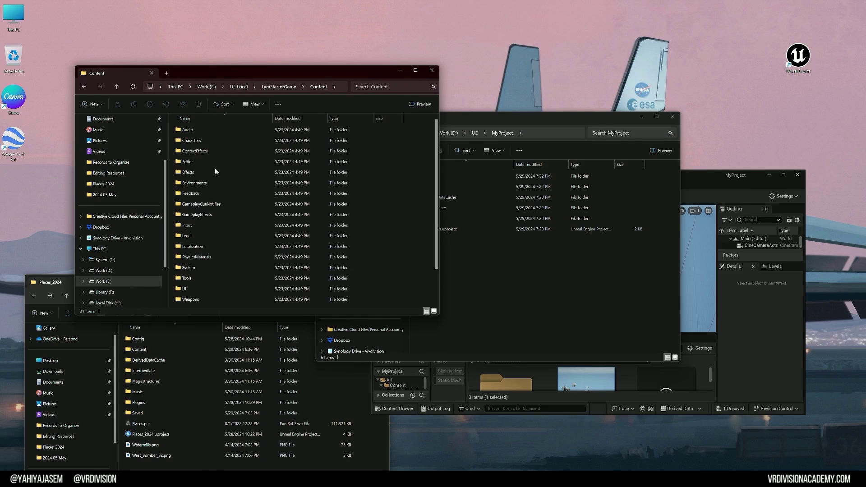
pyautogui.scroll(-2, 199, 239)
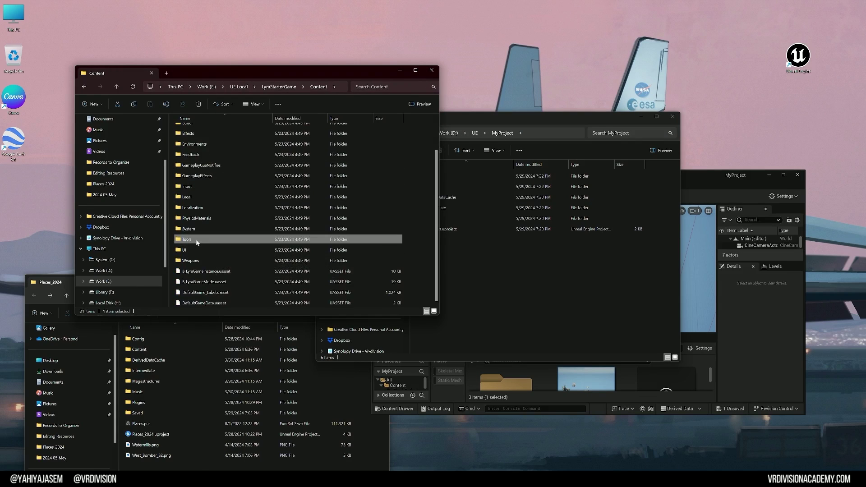
pyautogui.click(477, 266)
pyautogui.doubleClick(460, 187)
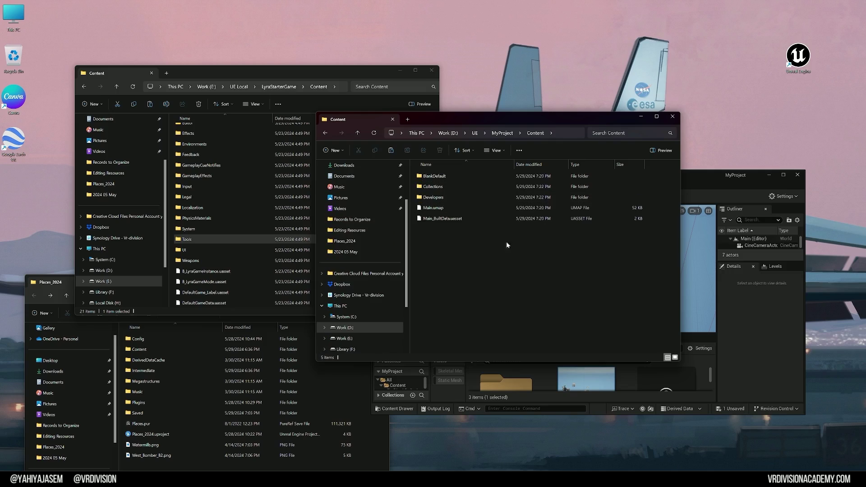
pyautogui.hotkey('ctrl', 'v')
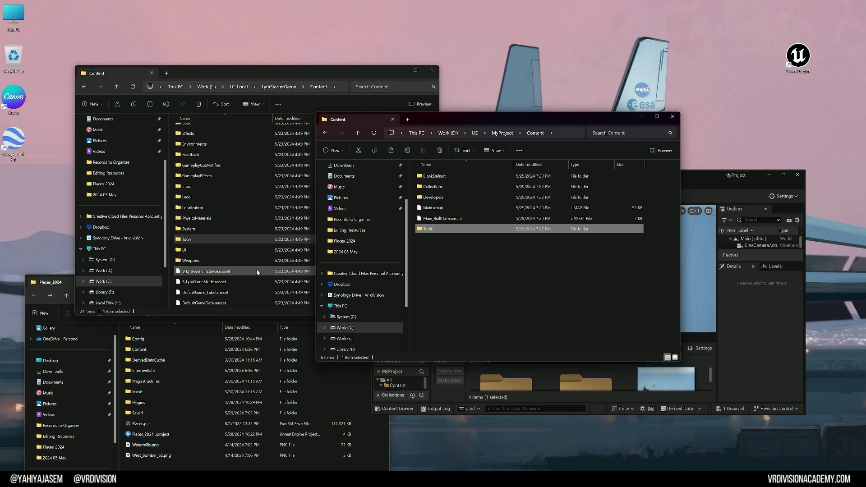
# Step: Go up to the root folders of MyProject and LyraStarterGame, and open LyraStarterGame's Plugins folder
pyautogui.rightClick(188, 241)
pyautogui.hotkey('ctrl', 'c')
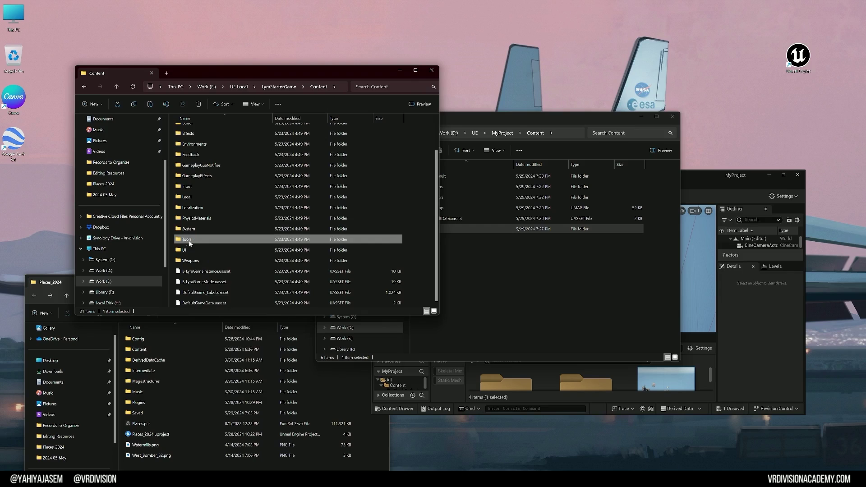
pyautogui.click(526, 205)
pyautogui.click(501, 132)
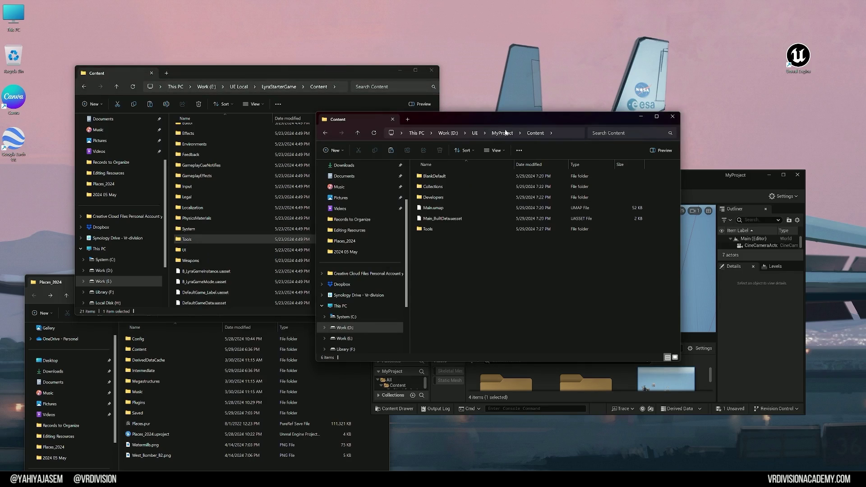
pyautogui.click(291, 90)
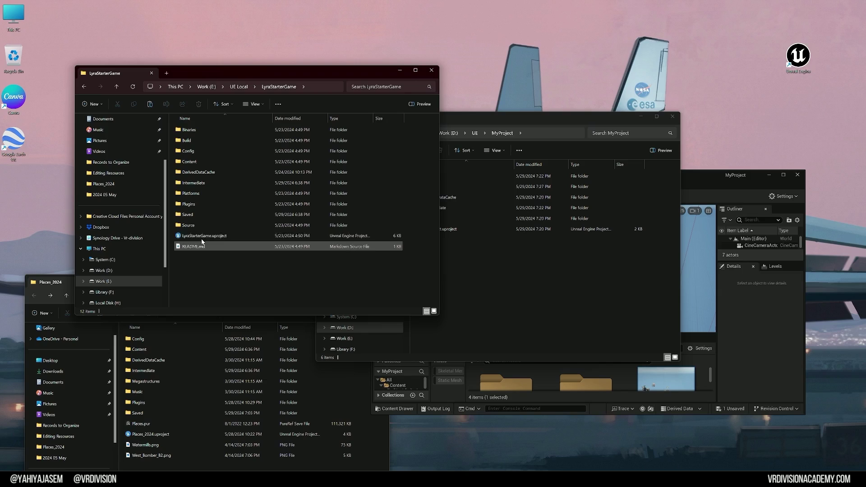
pyautogui.doubleClick(197, 205)
# Step: Create a new folder named Plugins in the MyProject root folder and open it
pyautogui.click(523, 258)
pyautogui.rightClick(523, 259)
pyautogui.moveTo(551, 328)
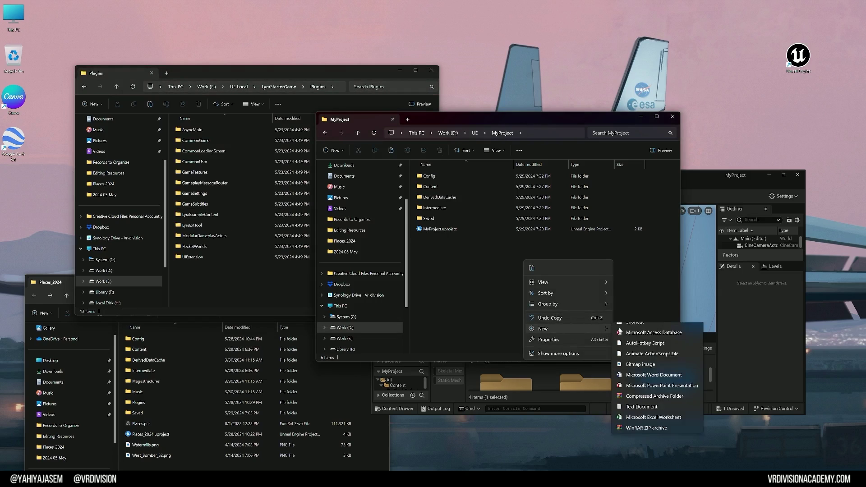
pyautogui.click(650, 329)
pyautogui.write('Plugins')
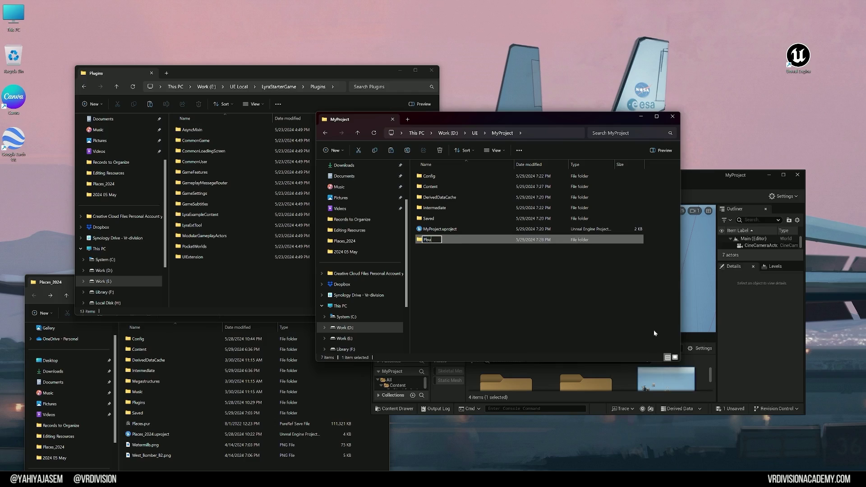
pyautogui.press('Return')
pyautogui.press('Return')
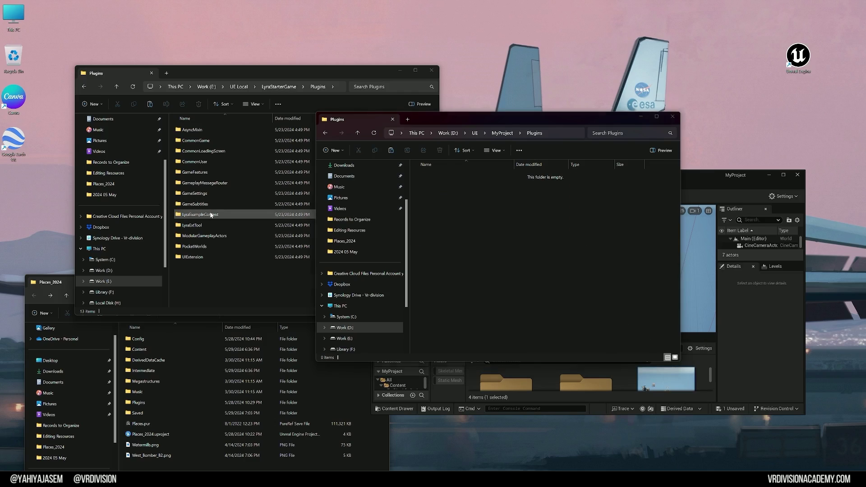
# Step: Copy the LyraExampleContent folder from LyraStarterGame's plugins into MyProject's Plugins folder and return to the MyProject root
pyautogui.click(210, 215)
pyautogui.click(513, 259)
pyautogui.hotkey('ctrl', 'v')
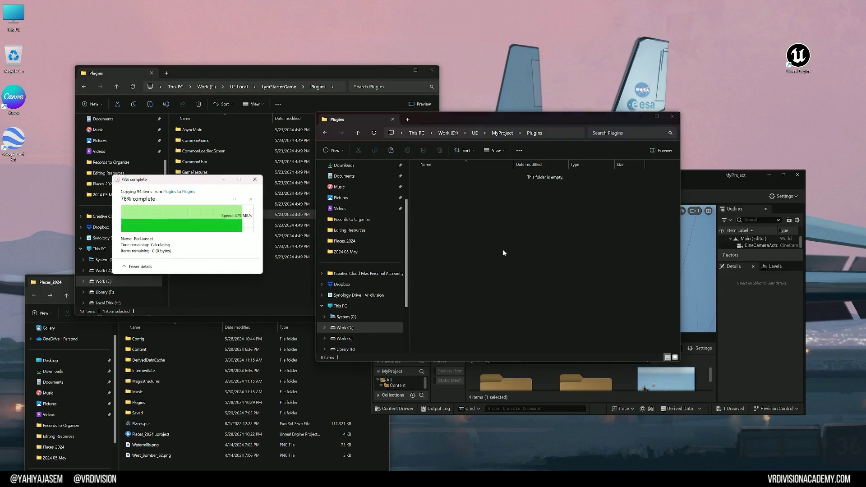
pyautogui.click(502, 133)
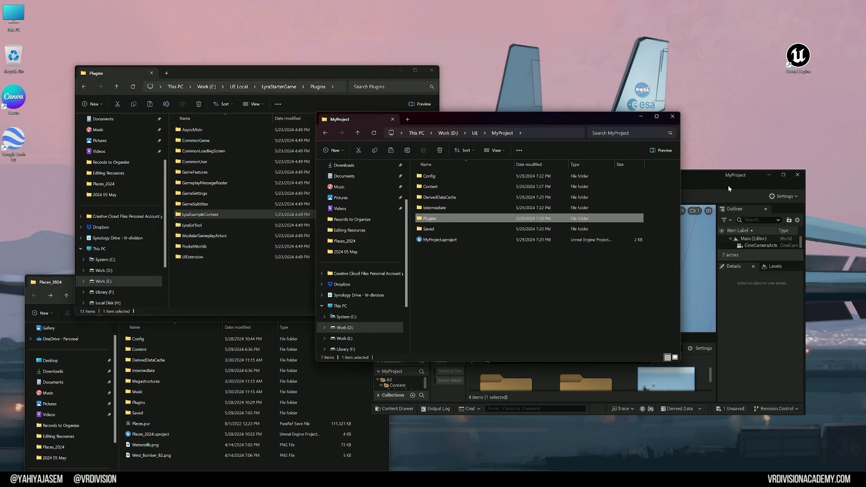
# Step: Switch to the maximized MyProject editor, open its Tools folder and try to place B_GeneratedTube and B_GeneratedTube_Advanced in the level
pyautogui.doubleClick(694, 175)
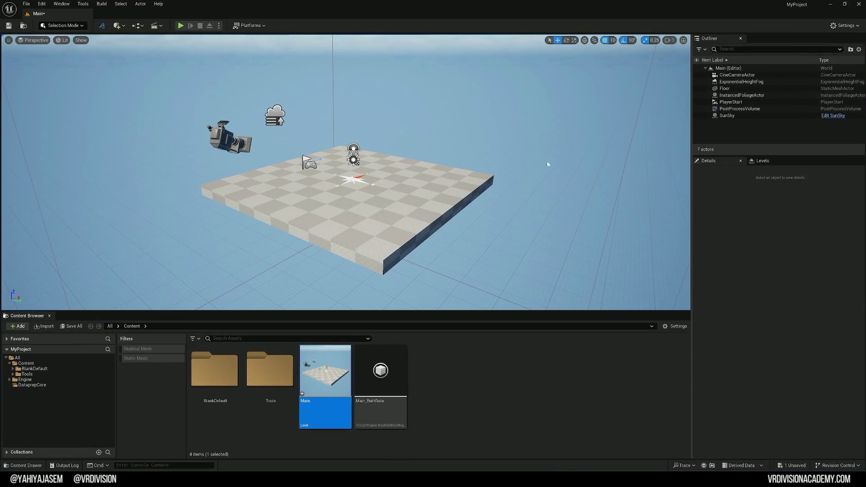
pyautogui.doubleClick(270, 373)
pyautogui.moveTo(397, 382); pyautogui.dragTo(357, 178)
pyautogui.moveTo(395, 354); pyautogui.dragTo(419, 215)
pyautogui.moveTo(419, 215); pyautogui.dragTo(367, 211, button='right')
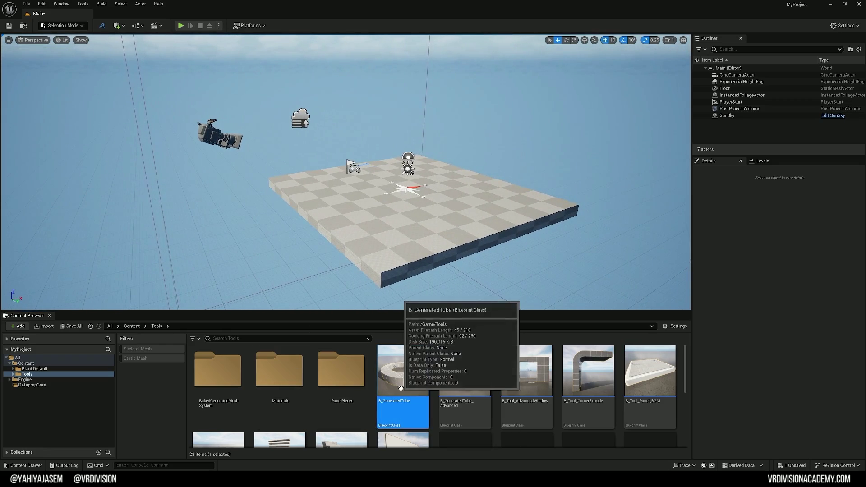
pyautogui.moveTo(409, 389); pyautogui.dragTo(473, 210)
pyautogui.moveTo(477, 354); pyautogui.dragTo(483, 192)
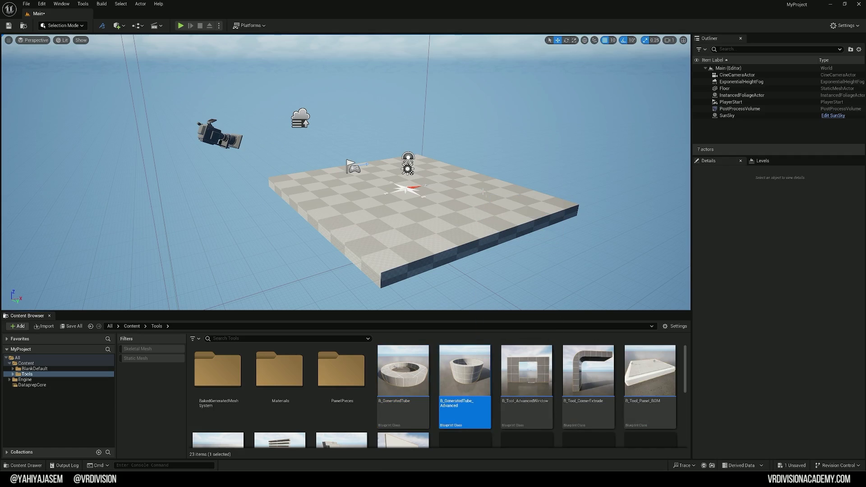
# Step: Restart the MyProject editor without saving the Main level and try again to place B_GeneratedTube on the floor
pyautogui.hotkey('ctrl', 'shift', 's')
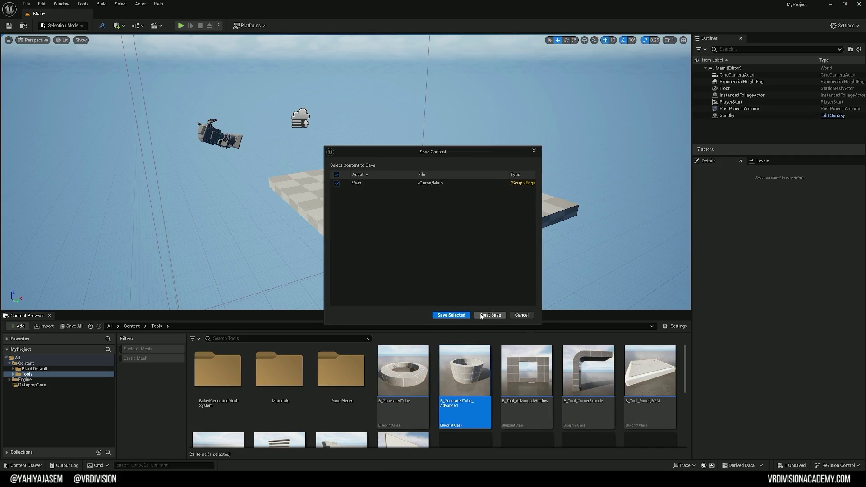
pyautogui.click(481, 316)
pyautogui.click(450, 241)
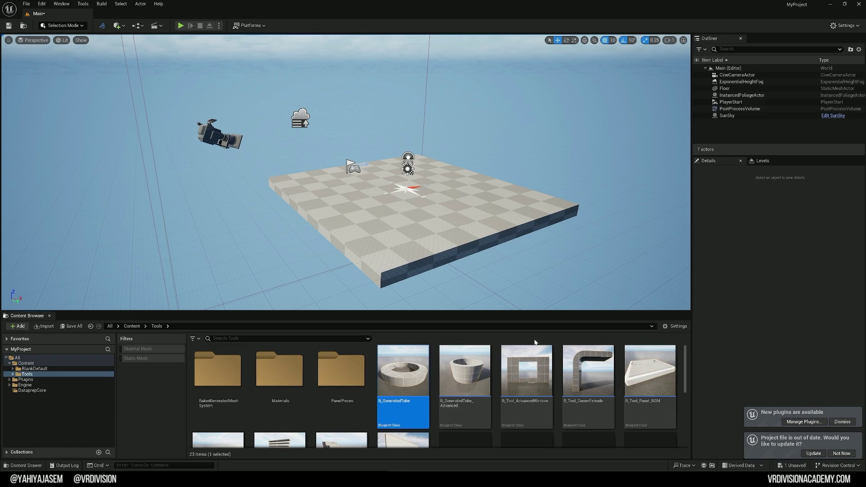
pyautogui.click(413, 387)
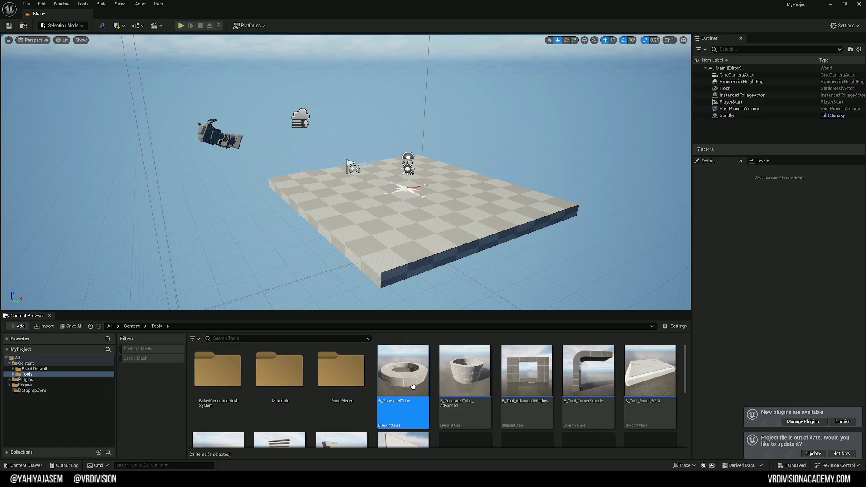
pyautogui.moveTo(410, 385); pyautogui.dragTo(398, 226)
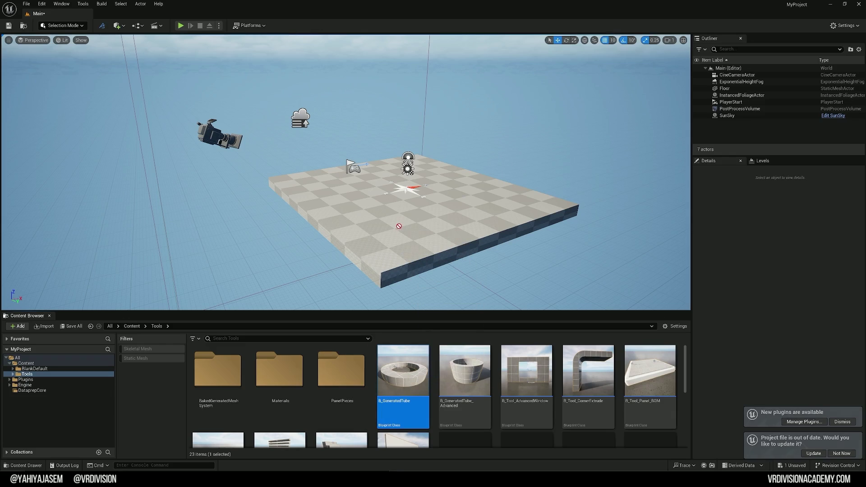
# Step: Find the Geometry Script plugin by searching for "geometry", enable it despite its beta status, and restart the editor without saving Main
pyautogui.click(41, 3)
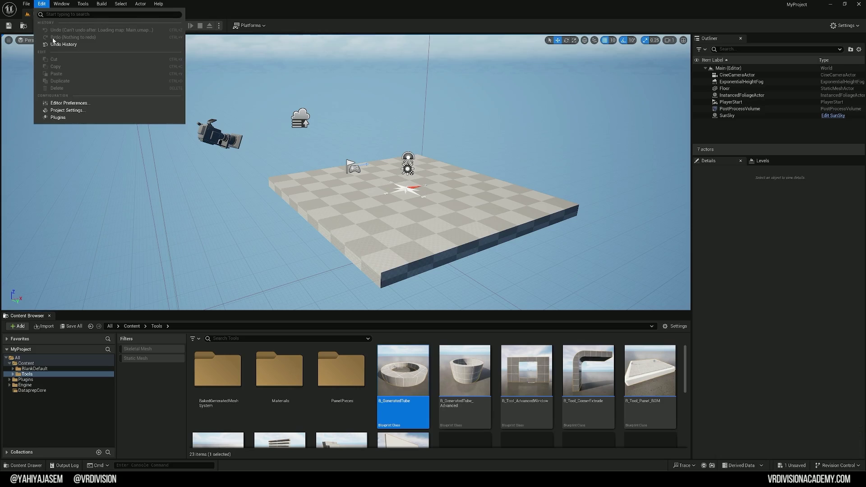
pyautogui.click(58, 111)
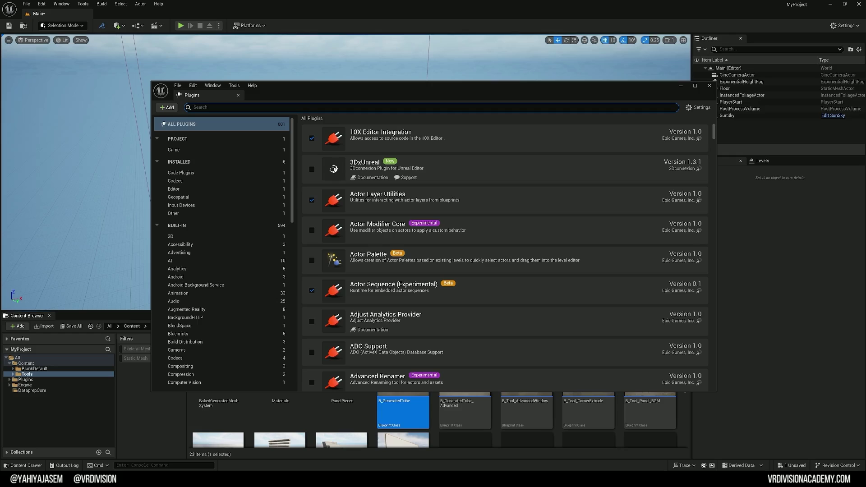
pyautogui.write('gem')
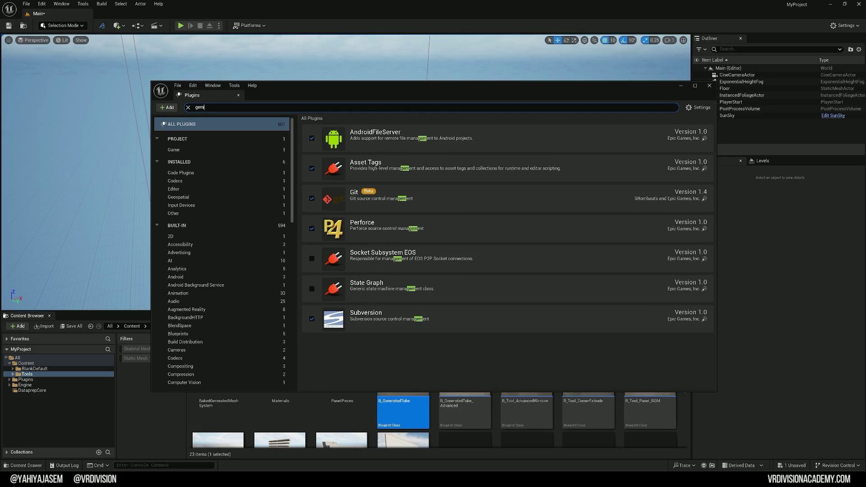
pyautogui.press('BackSpace')
pyautogui.write('ometry')
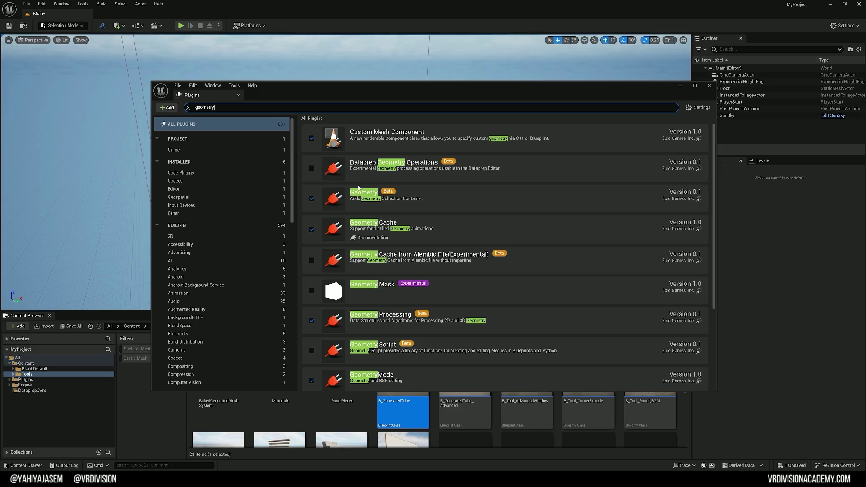
pyautogui.scroll(-2, 396, 262)
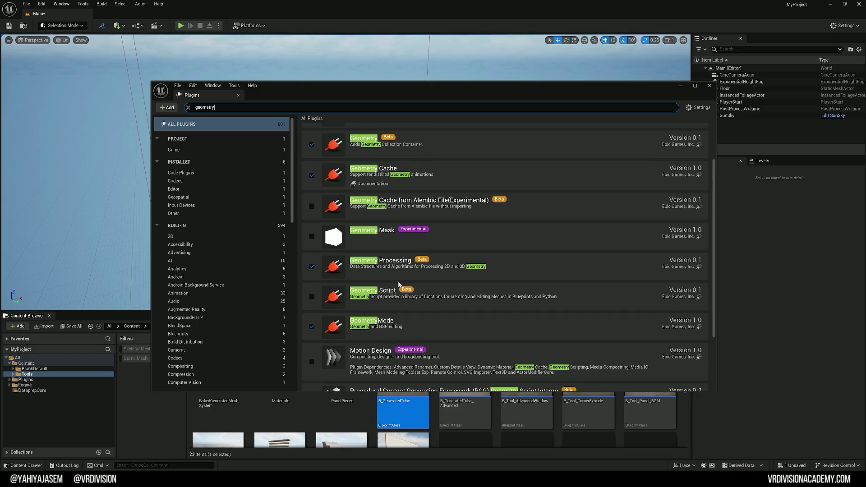
pyautogui.click(311, 296)
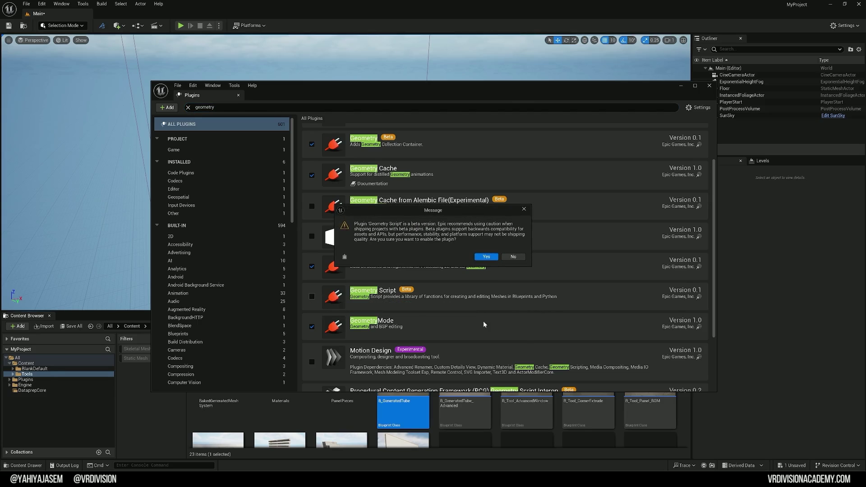
pyautogui.click(484, 258)
pyautogui.click(687, 376)
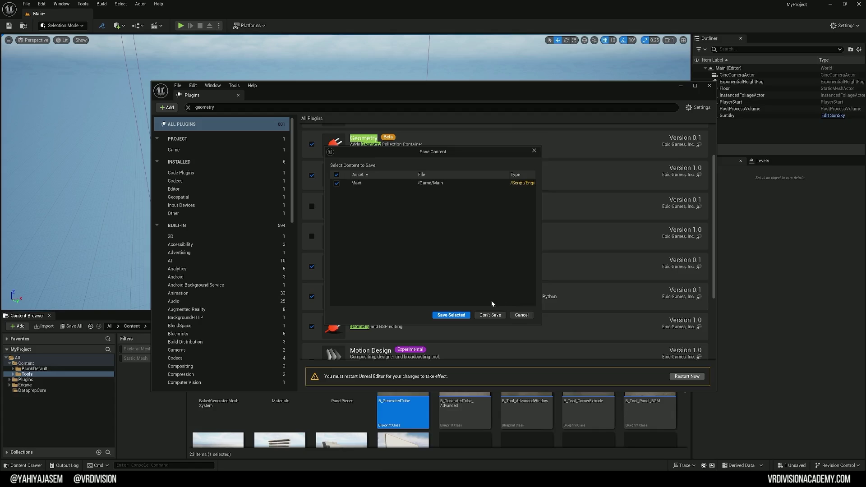
pyautogui.click(490, 314)
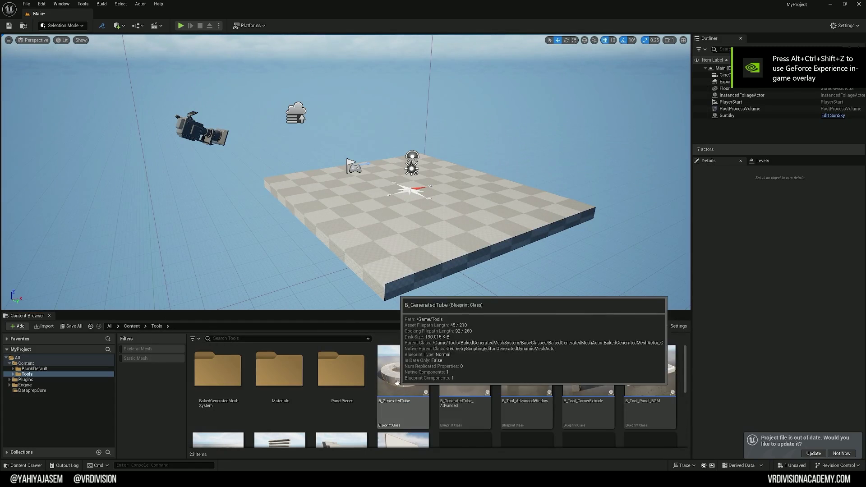
# Step: Place B_GeneratedTube on the floor and try out further Tools blueprints such as B_WindowDoor beside it
pyautogui.moveTo(416, 359); pyautogui.dragTo(382, 190)
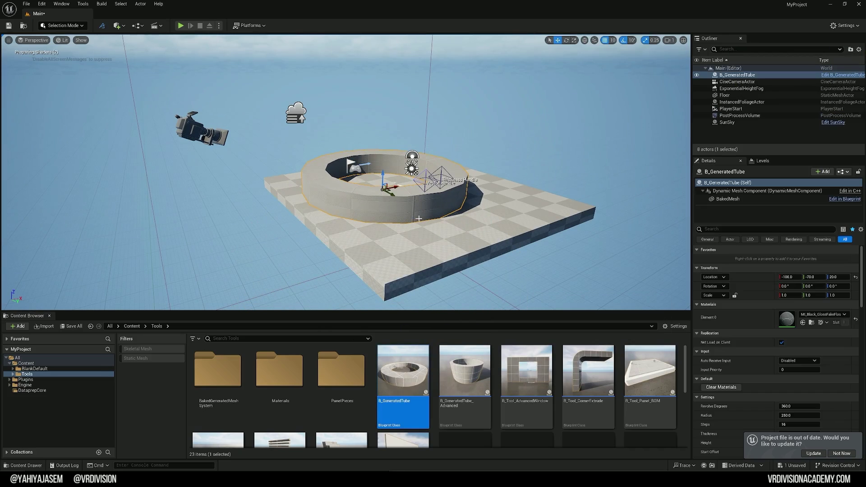
pyautogui.moveTo(419, 219); pyautogui.dragTo(402, 209, button='right')
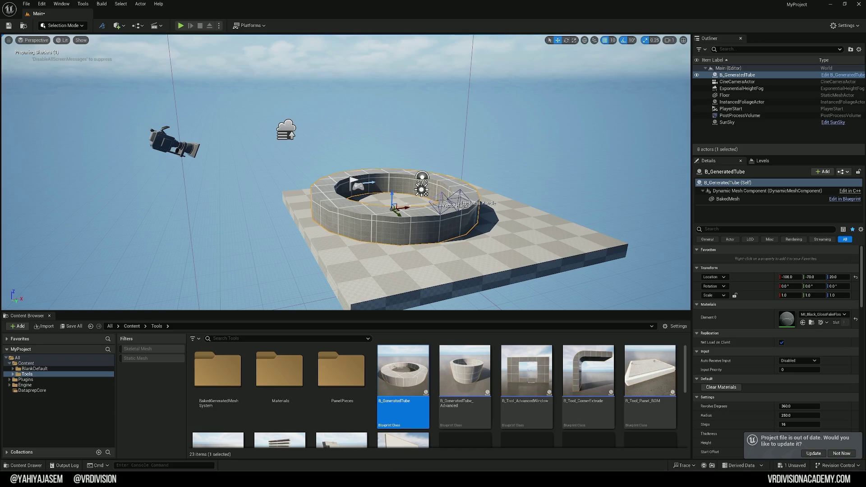
pyautogui.scroll(-2, 342, 396)
pyautogui.moveTo(342, 402); pyautogui.dragTo(486, 240)
pyautogui.moveTo(427, 262); pyautogui.dragTo(474, 229)
# Step: Undo the extra test placements and remove the generated tube from the level
pyautogui.hotkey('ctrl', 'z')
pyautogui.hotkey('ctrl', 'z')
pyautogui.press('Delete')
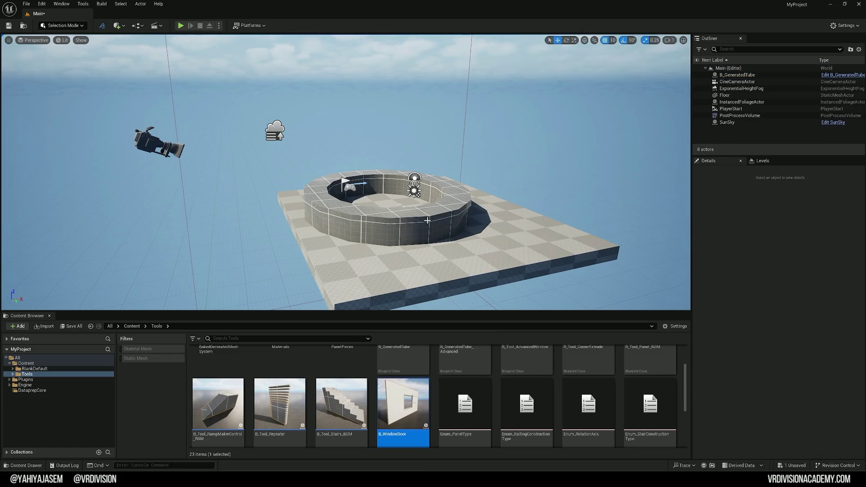
pyautogui.click(428, 220)
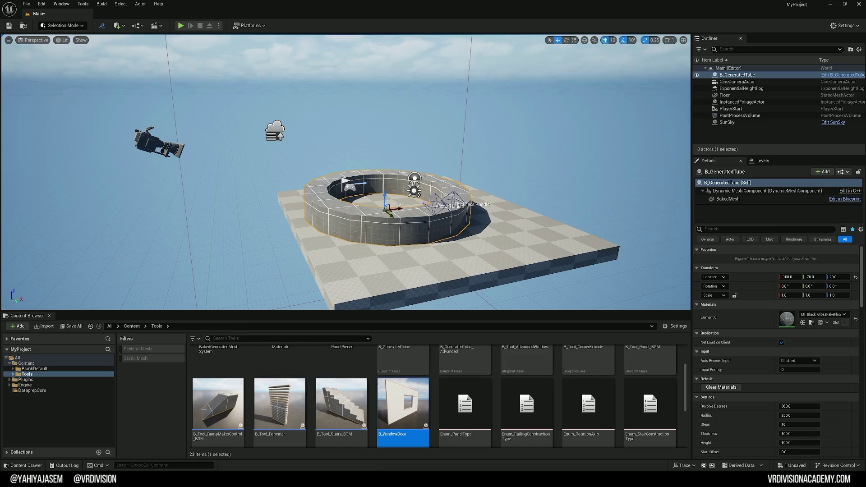
pyautogui.moveTo(289, 271); pyautogui.dragTo(271, 302, button='right')
pyautogui.hotkey('ctrl', 'z')
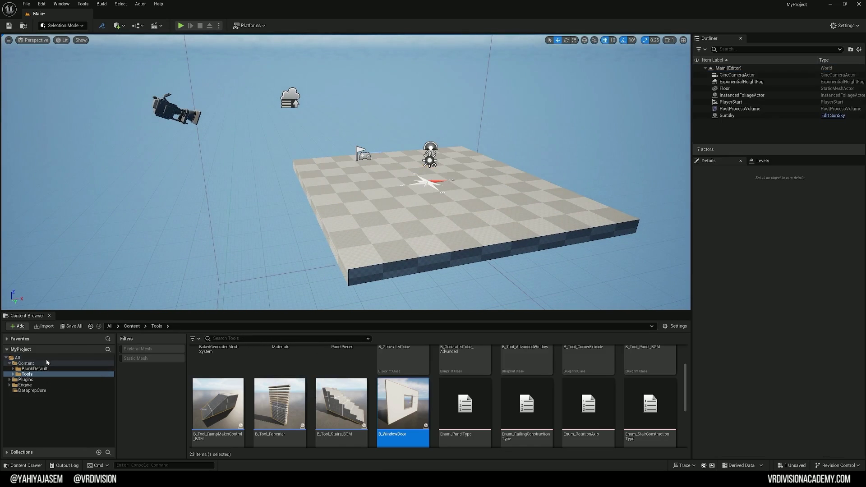
# Step: Expand the Engine and Plugins folders in the project tree and show the contents of LyraExample Content
pyautogui.click(10, 385)
pyautogui.click(10, 380)
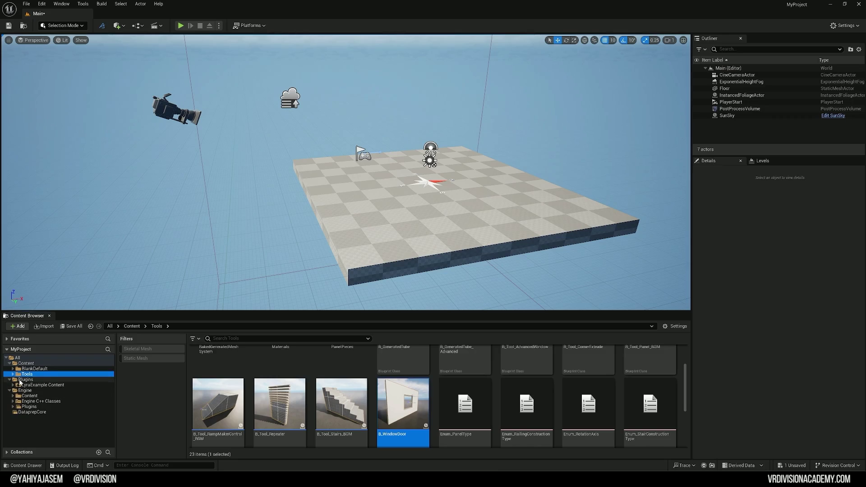
pyautogui.click(31, 380)
pyautogui.click(28, 385)
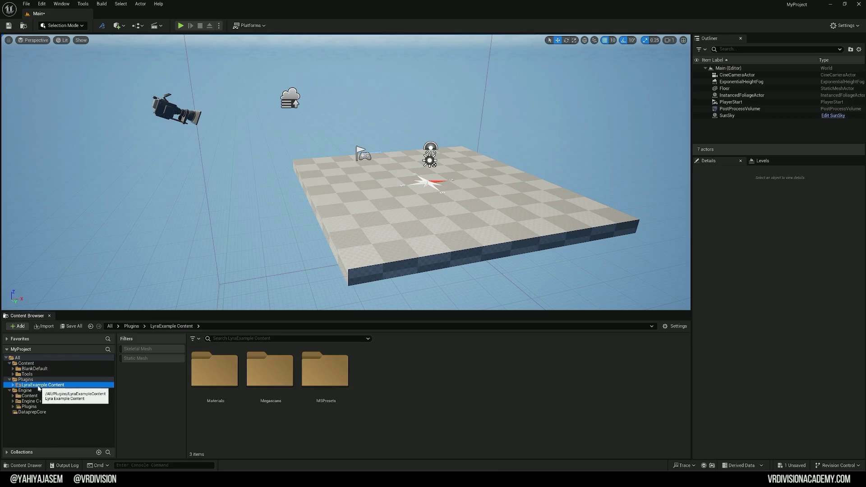
pyautogui.click(13, 385)
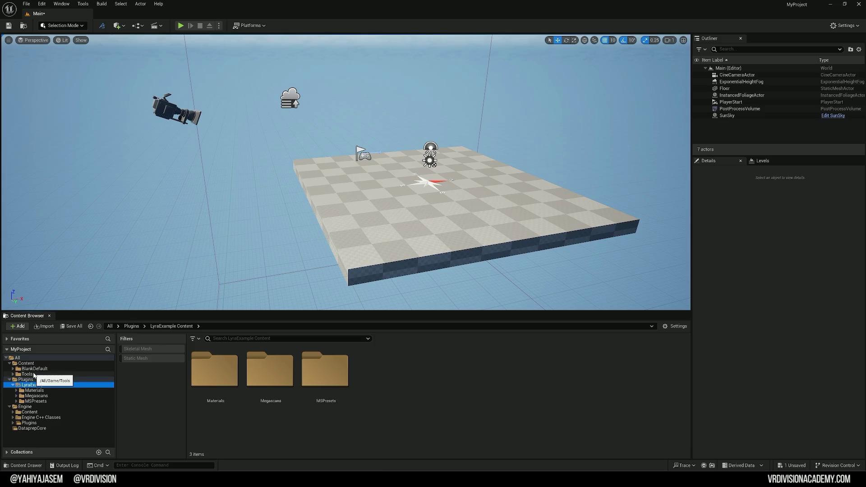
# Step: Move the Tools folder from Content into the LyraExample Content plugin folder, agreeing to load its assets
pyautogui.click(28, 375)
pyautogui.moveTo(30, 375); pyautogui.dragTo(41, 387)
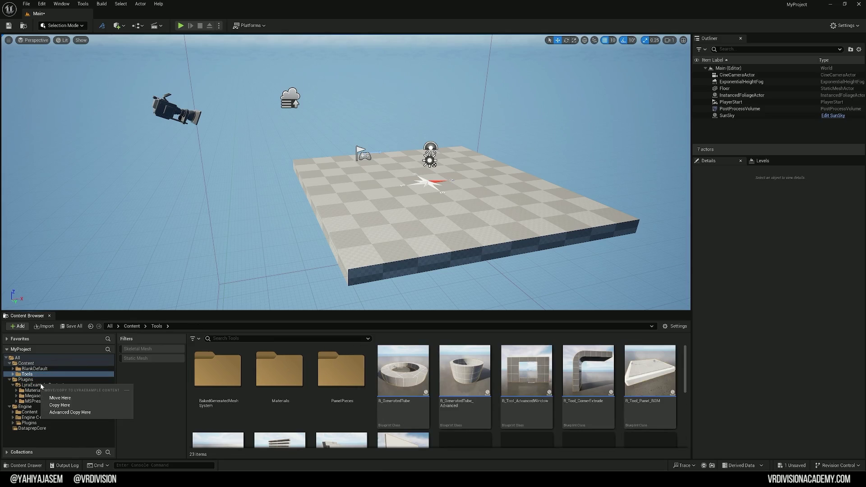
pyautogui.click(60, 398)
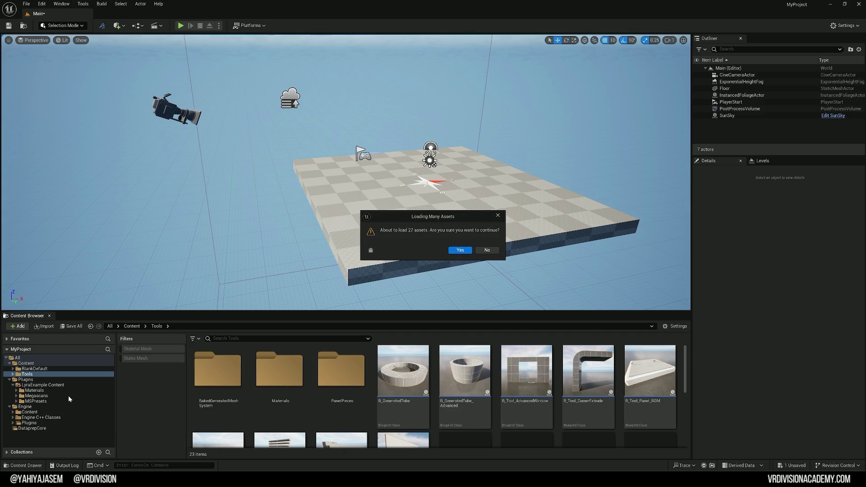
pyautogui.click(459, 251)
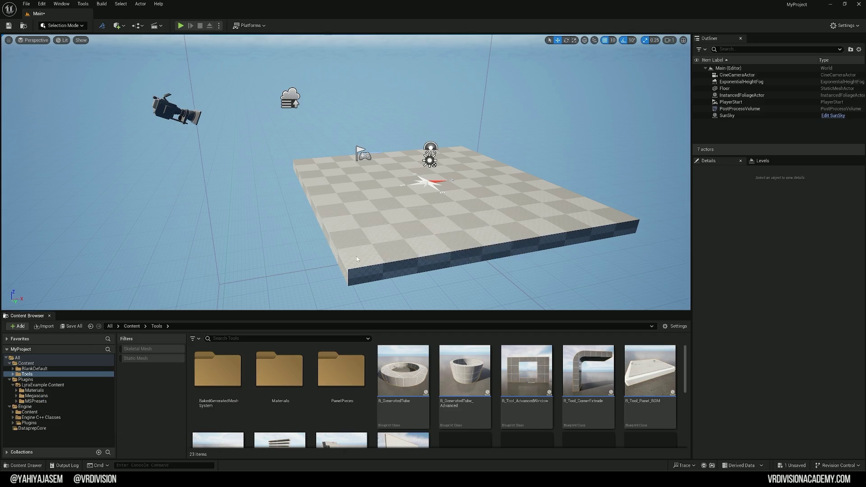
# Step: Update the redirector references for the Content folder and for the LyraExample Content plugin folder
pyautogui.click(32, 363)
pyautogui.rightClick(33, 364)
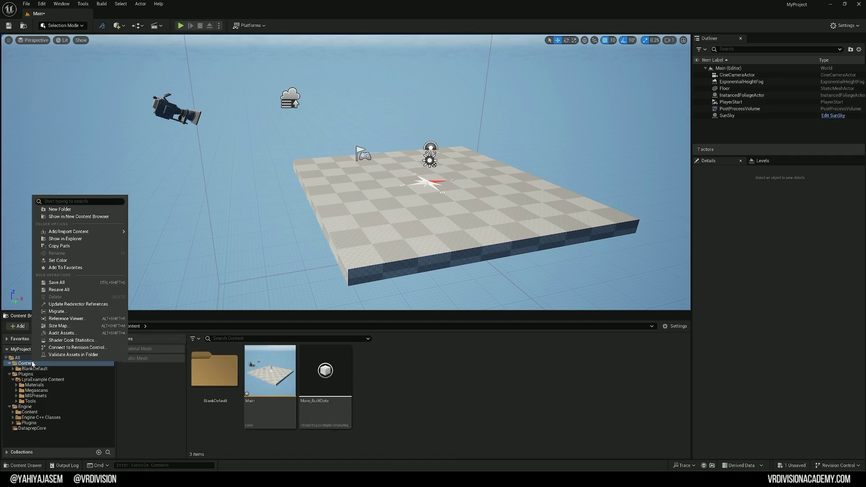
pyautogui.click(75, 304)
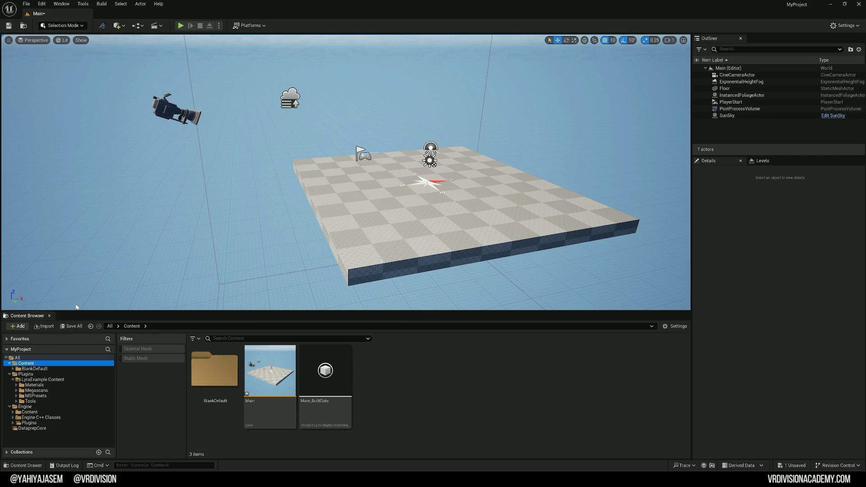
pyautogui.rightClick(58, 374)
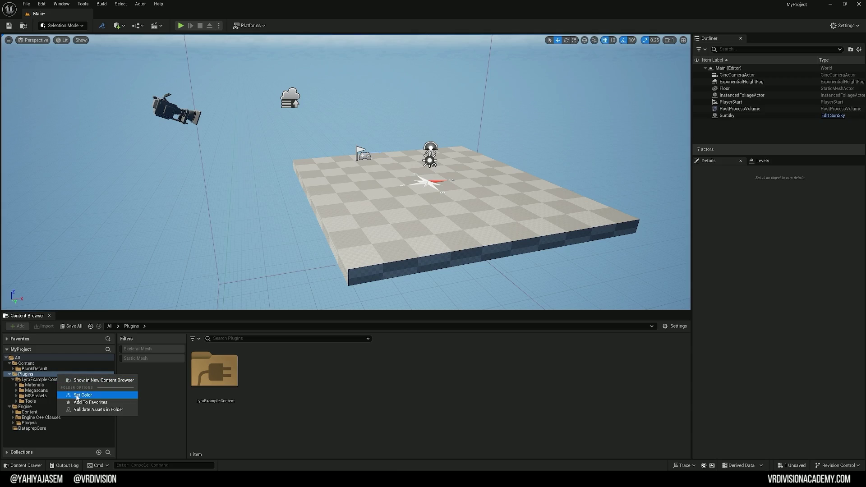
pyautogui.rightClick(37, 379)
pyautogui.click(88, 323)
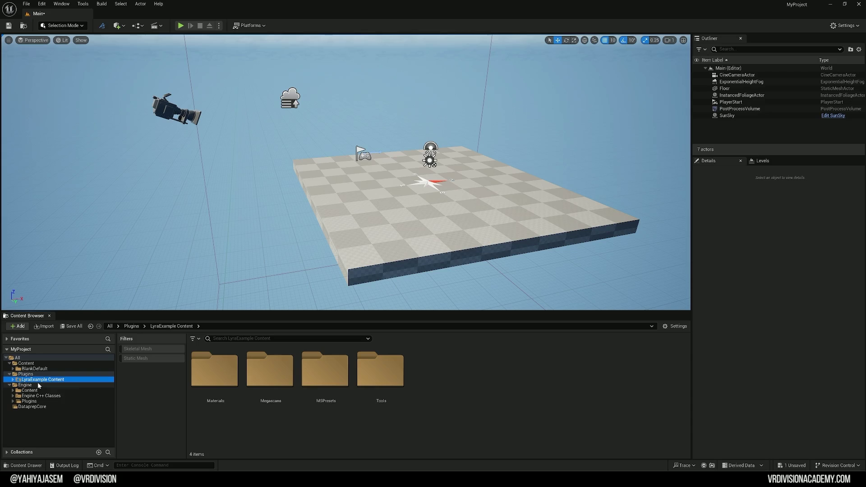
# Step: Show the Tools folder inside the LyraExample Content plugin and look through its blueprint assets
pyautogui.click(21, 375)
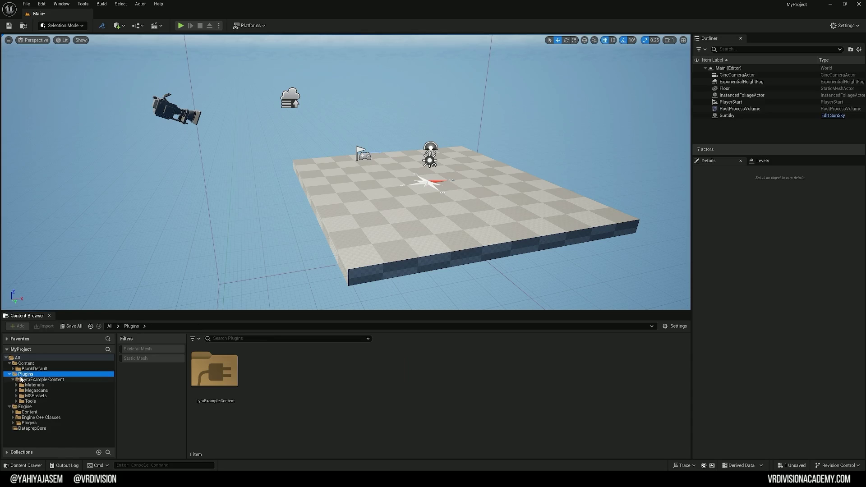
pyautogui.click(30, 401)
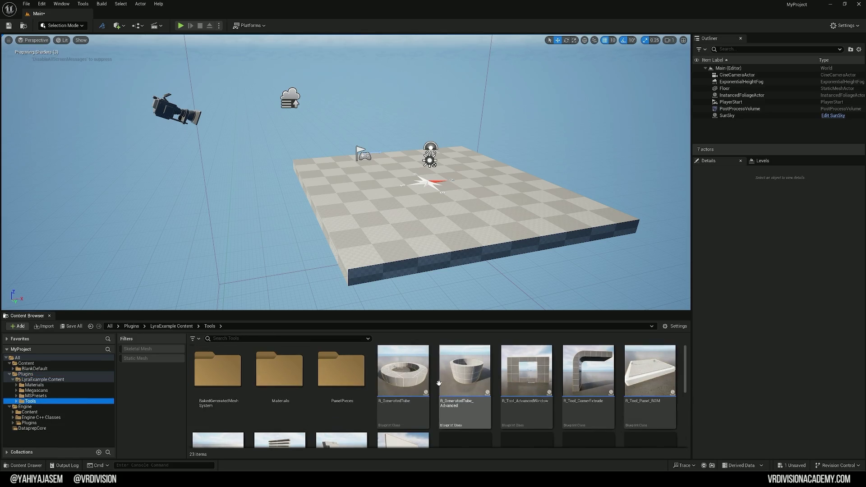
pyautogui.scroll(-5, 551, 381)
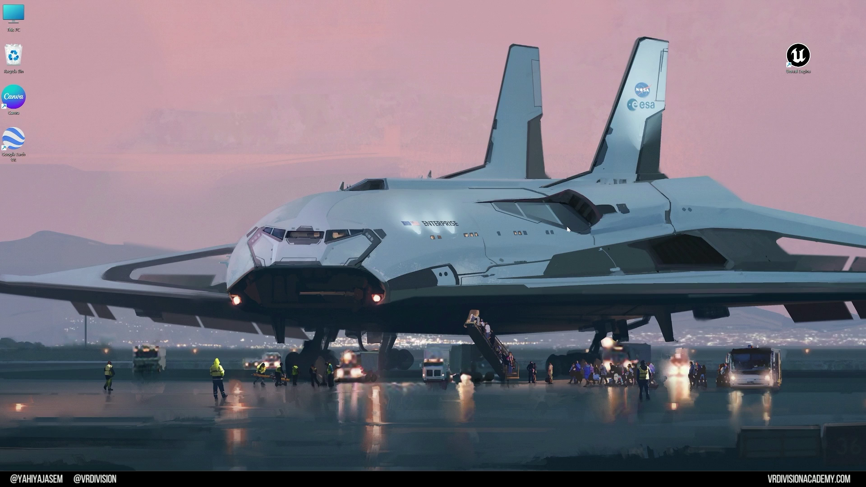